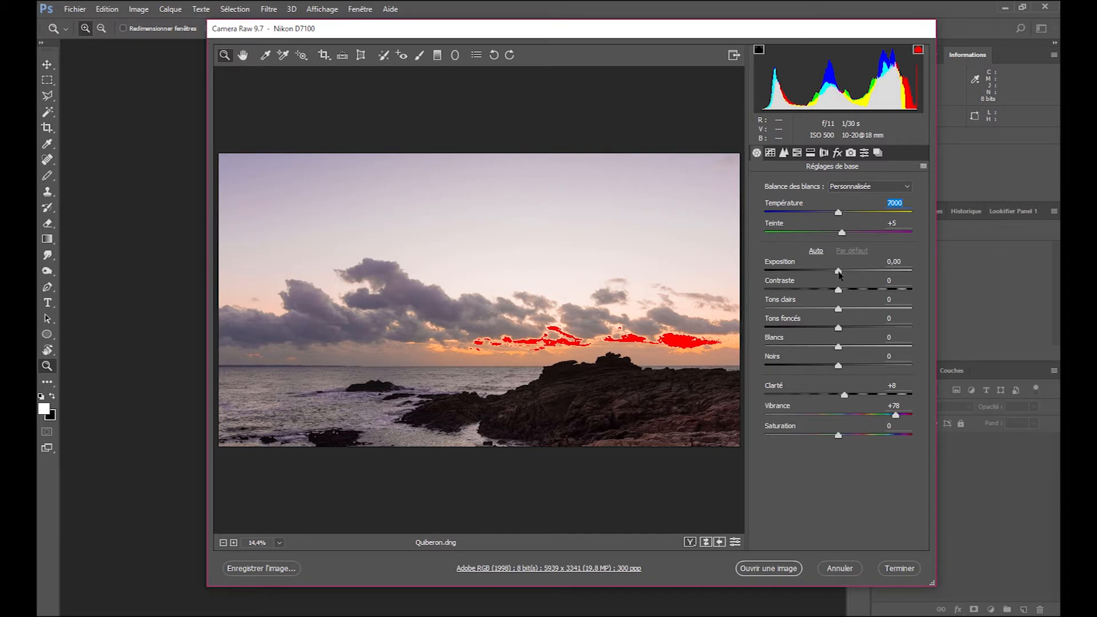
# Set Exposition to -1,55, Contraste to -10, Tons clairs to +11, Tons foncés to +65 and Blancs to +41
pyautogui.moveTo(840, 274); pyautogui.dragTo(815, 270)
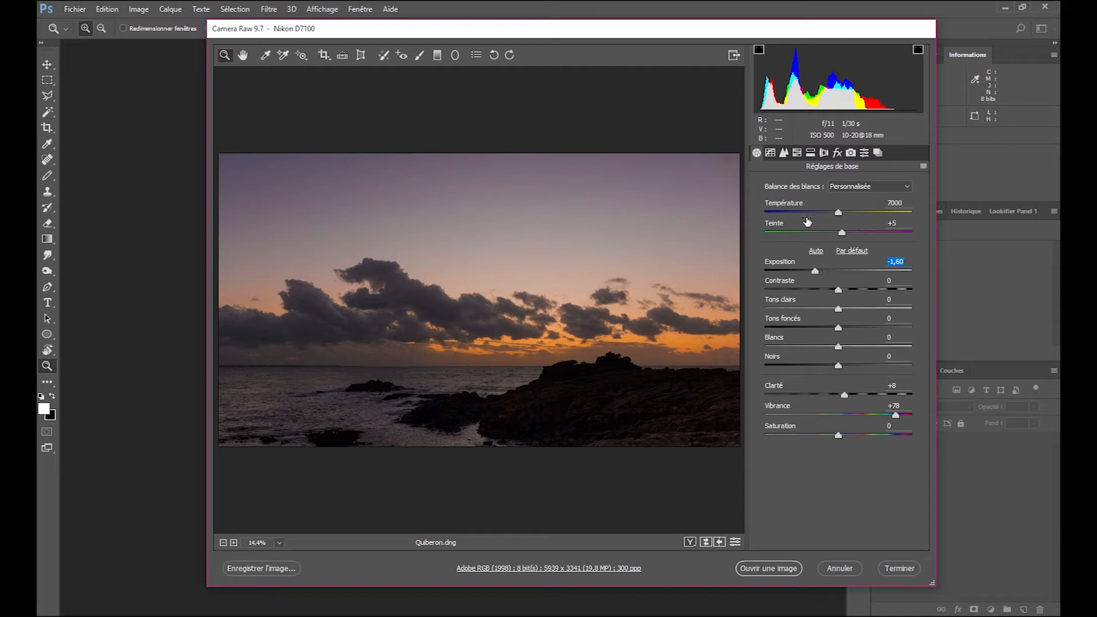
pyautogui.moveTo(815, 272); pyautogui.dragTo(817, 275)
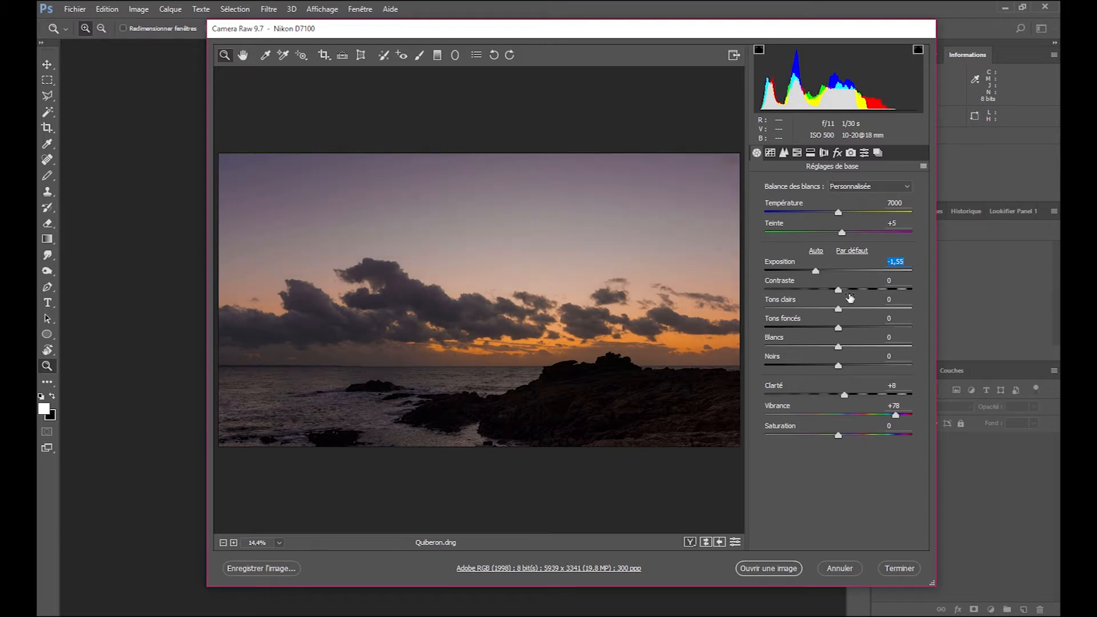
pyautogui.moveTo(838, 292); pyautogui.dragTo(833, 291)
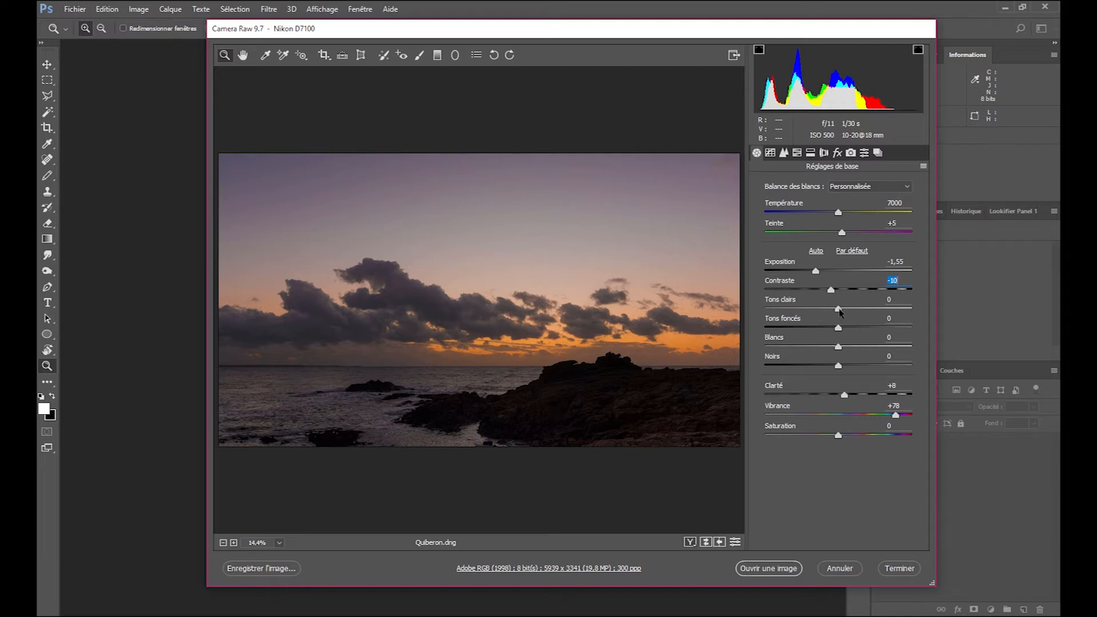
pyautogui.moveTo(839, 311); pyautogui.dragTo(886, 330)
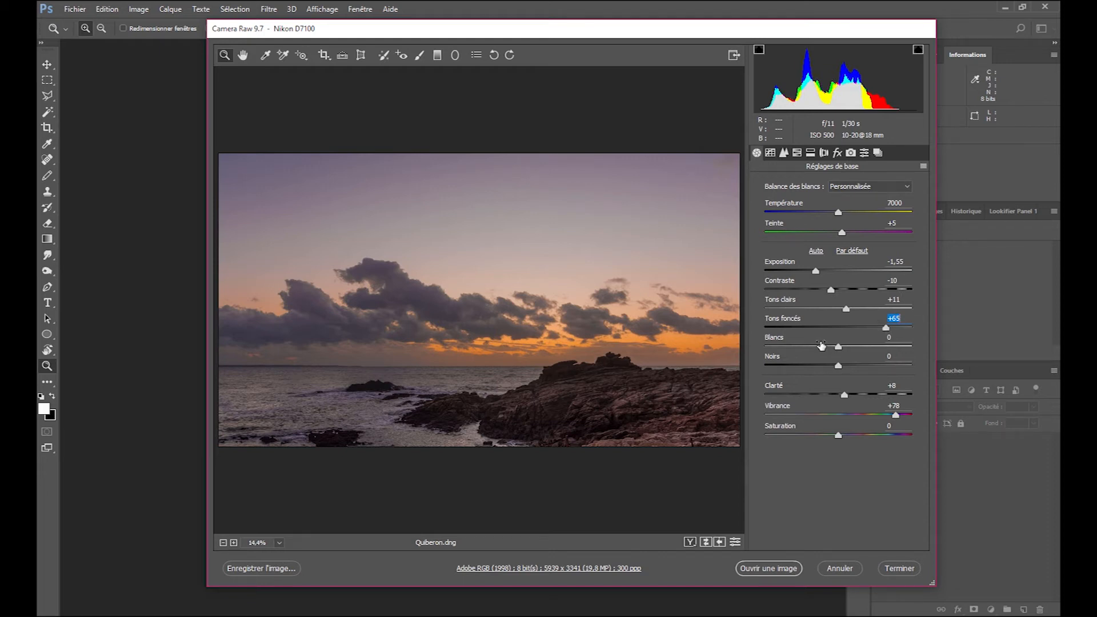
pyautogui.moveTo(839, 350); pyautogui.dragTo(869, 352)
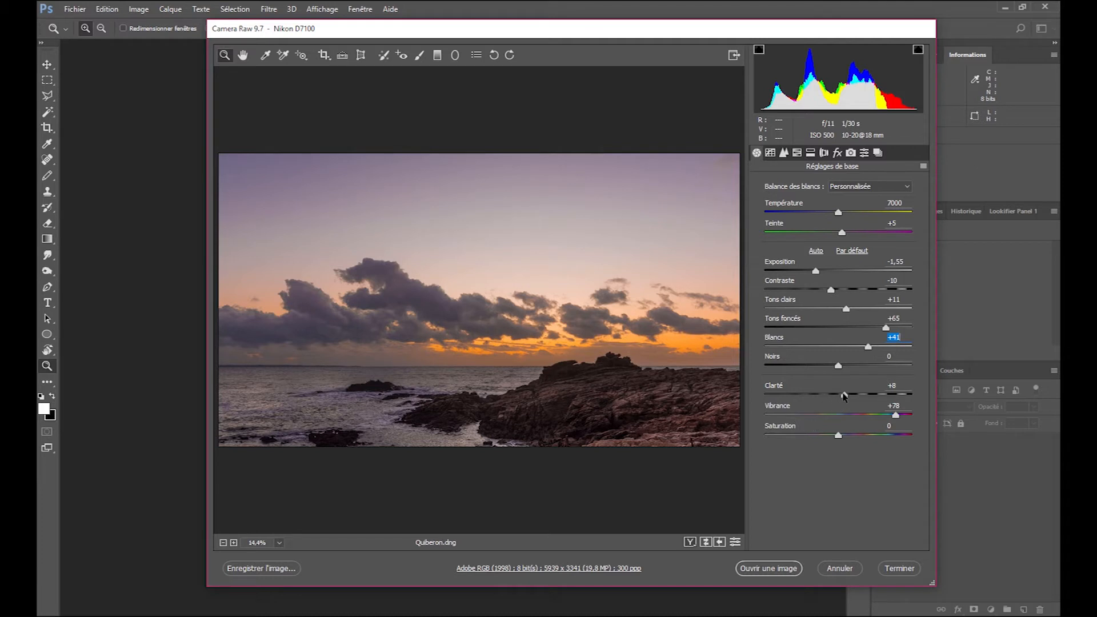
# Set Clarté to 0 and Vibrance to +75, and open the developed raw image in the main editor
pyautogui.moveTo(844, 396); pyautogui.dragTo(893, 425)
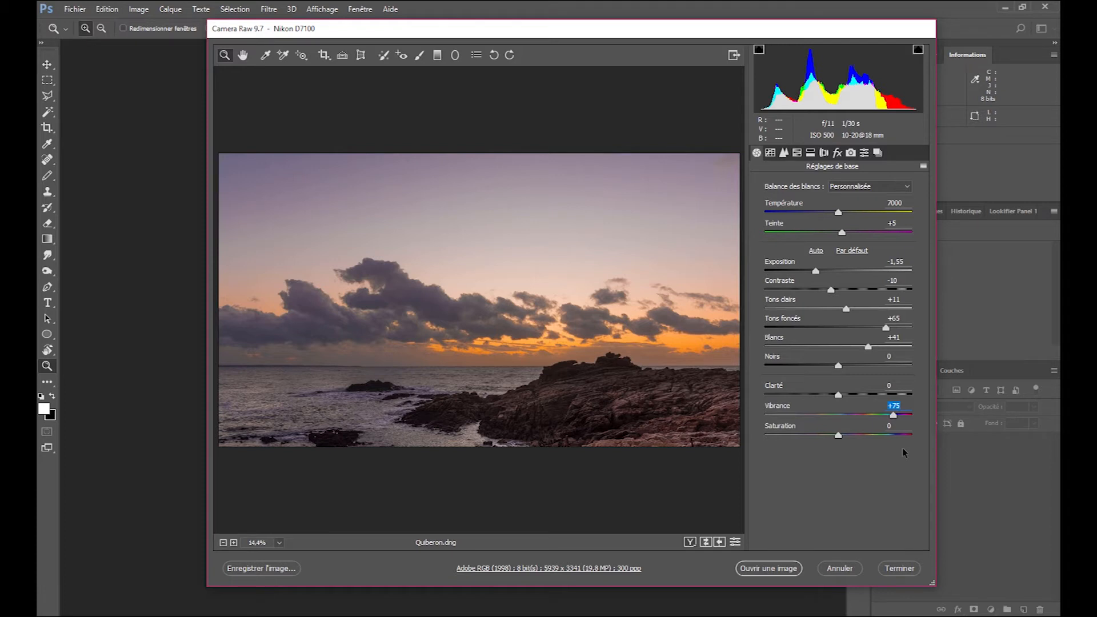
pyautogui.click(788, 569)
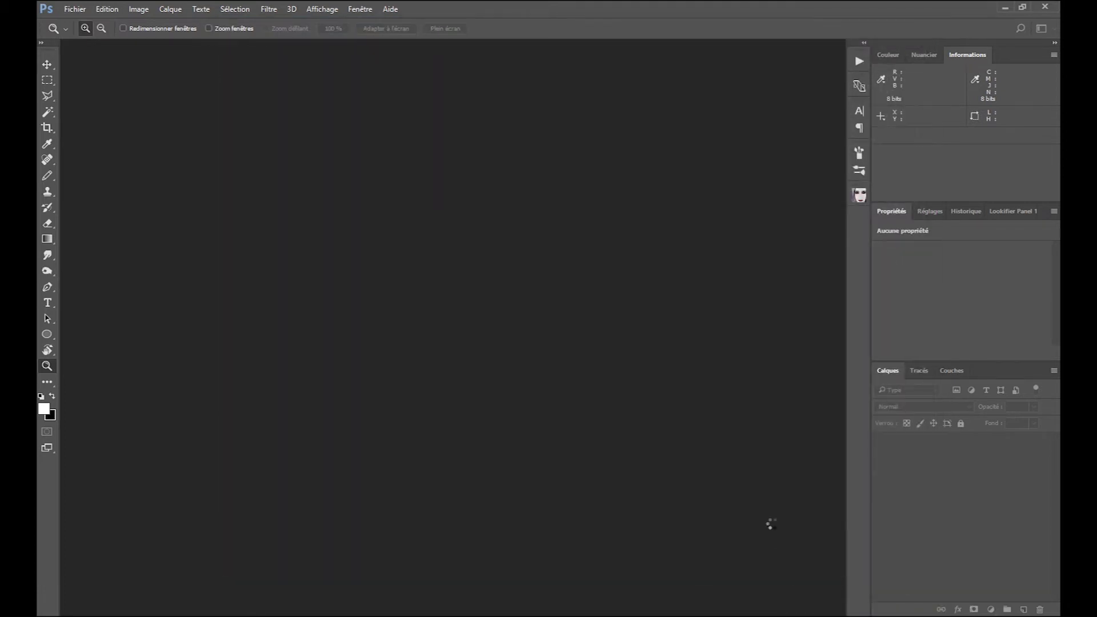
pyautogui.click(517, 247)
pyautogui.click(589, 309)
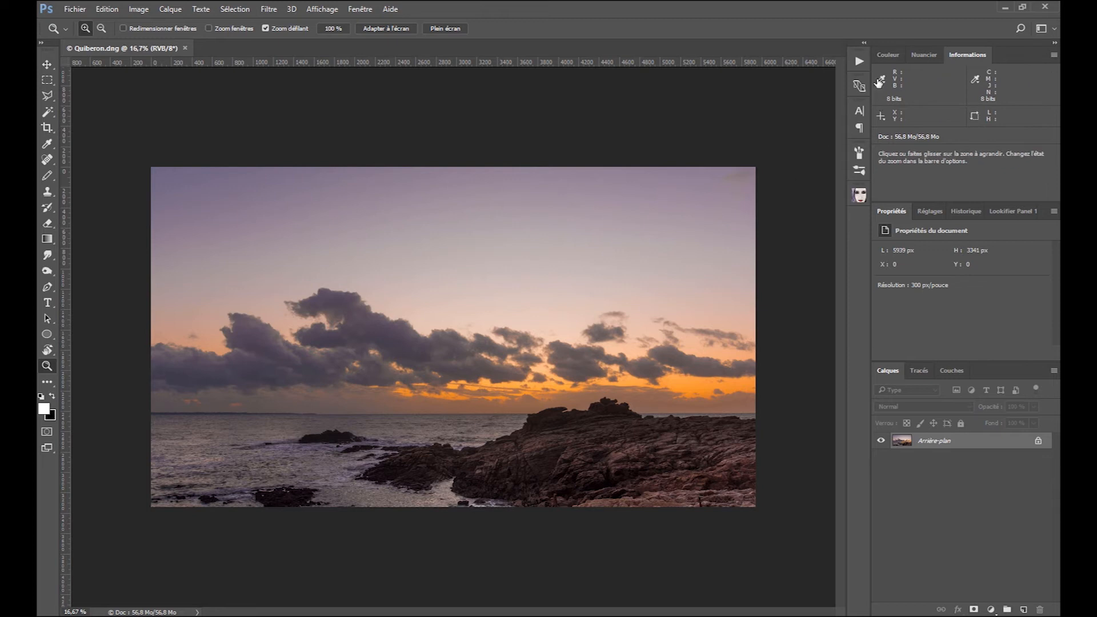
# Run the LuminoMask action on the image and dock the channel list beside the toolbox
pyautogui.click(861, 60)
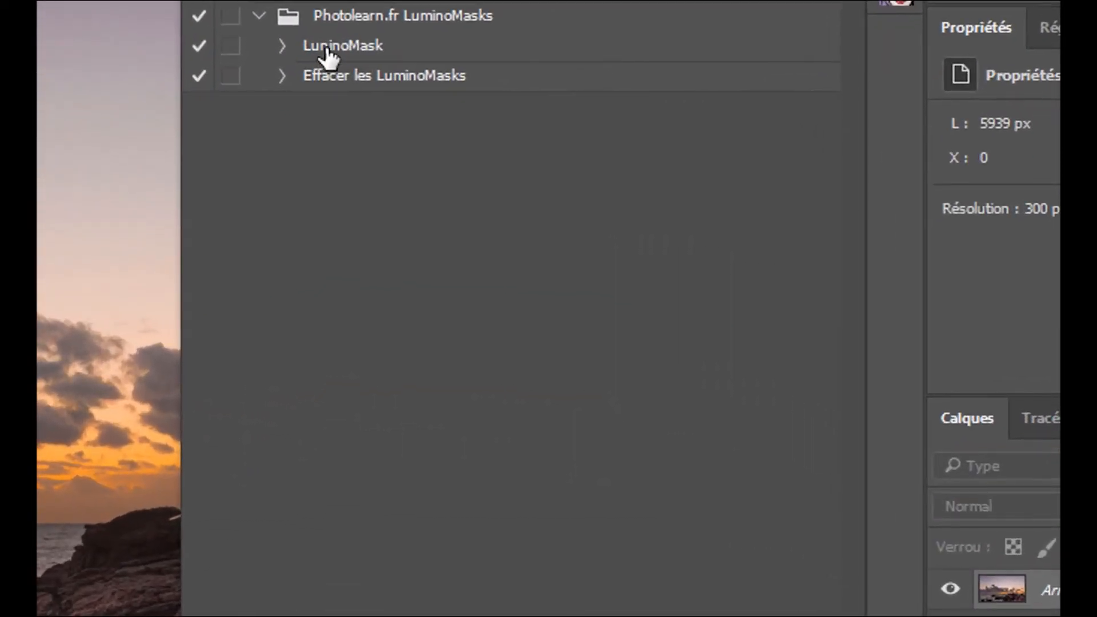
pyautogui.click(626, 220)
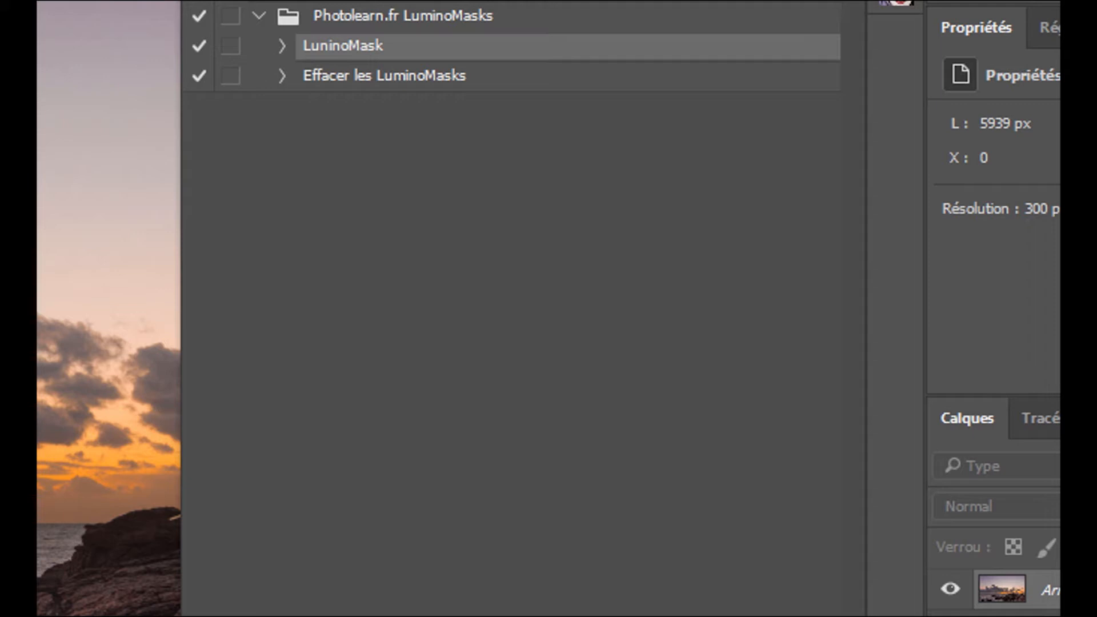
pyautogui.click(895, 2)
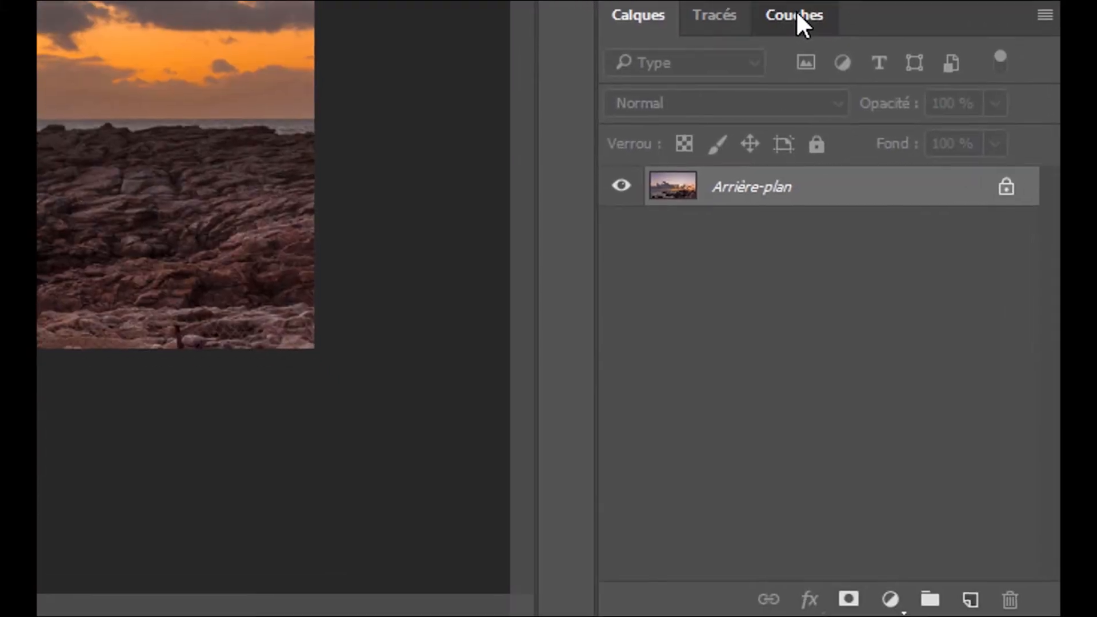
pyautogui.click(798, 16)
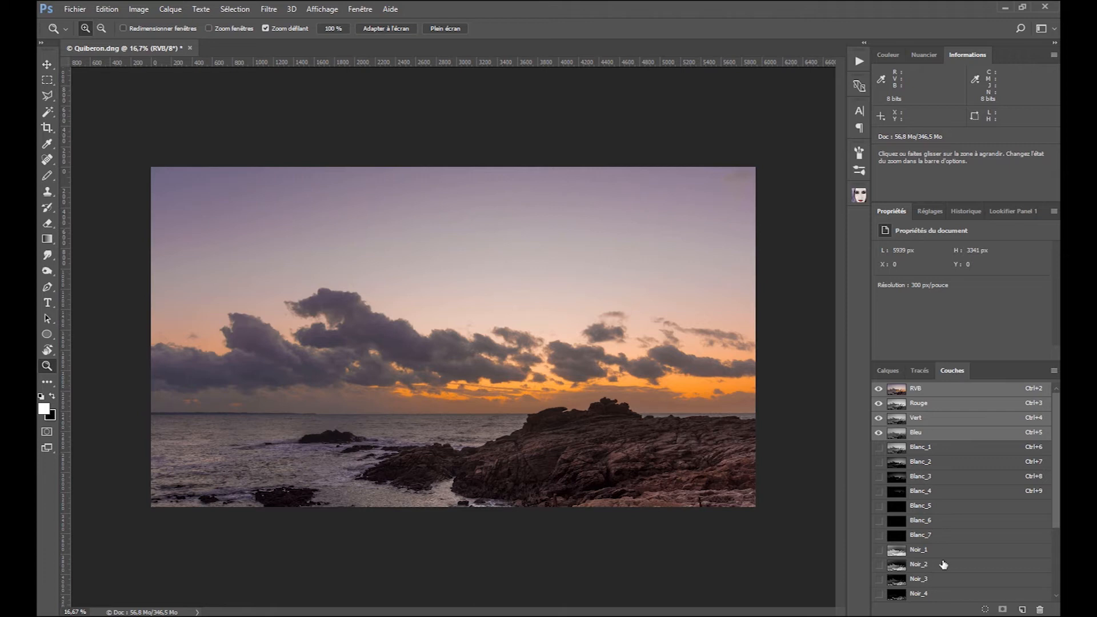
pyautogui.moveTo(961, 372); pyautogui.dragTo(70, 238)
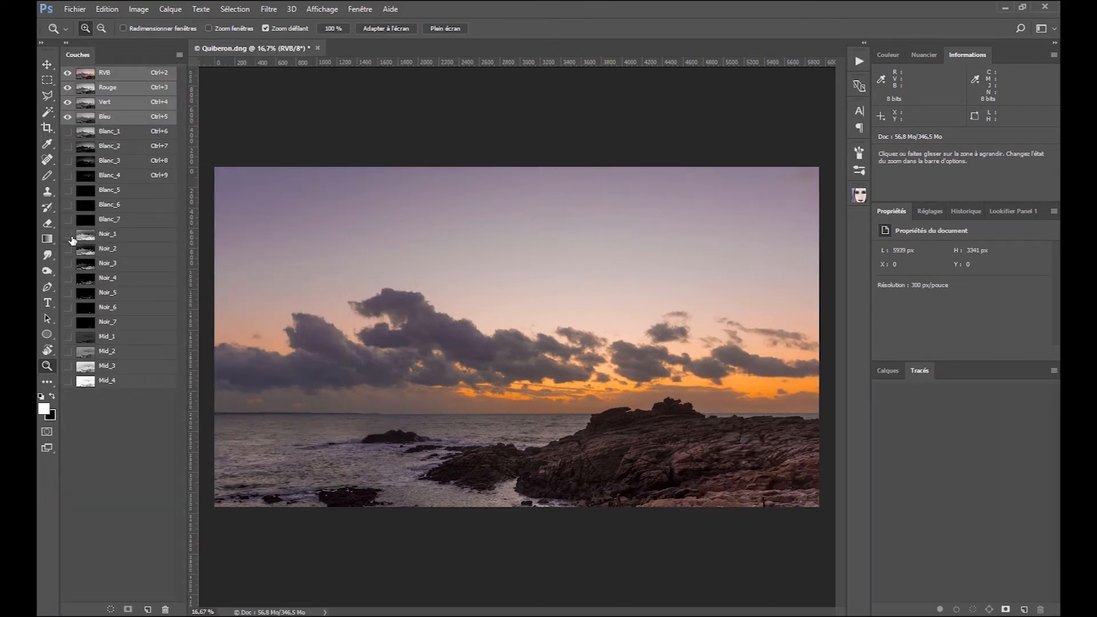
# Examine the luminosity masks Blanc_1 to Blanc_5 and Noir_1 to Noir_3 one after another
pyautogui.click(87, 132)
pyautogui.click(86, 148)
pyautogui.click(86, 163)
pyautogui.click(86, 179)
pyautogui.click(87, 191)
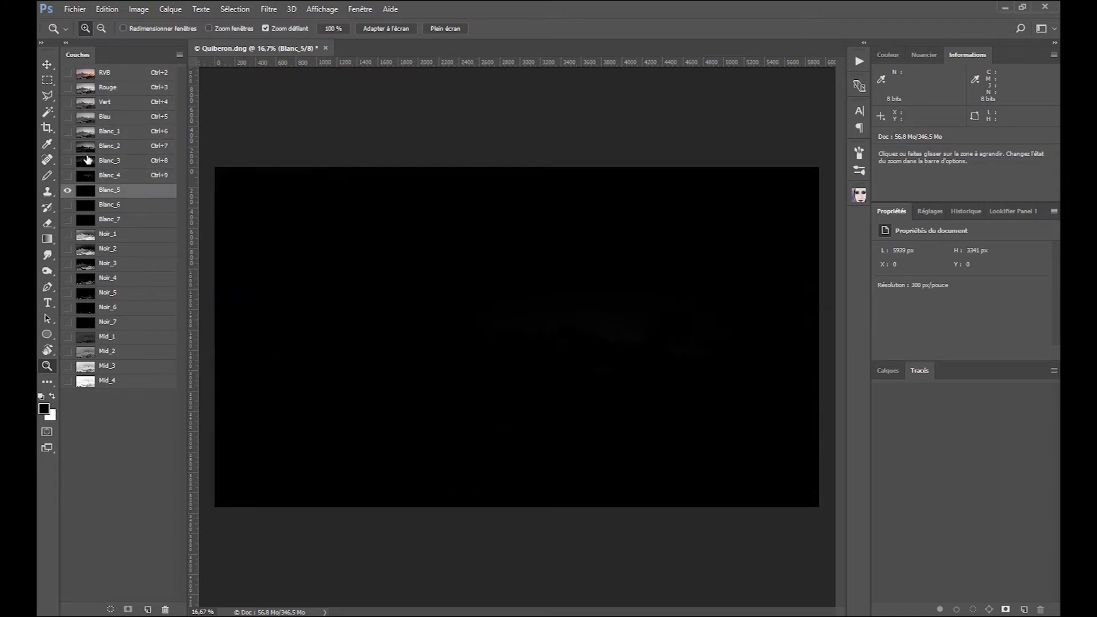
pyautogui.click(94, 234)
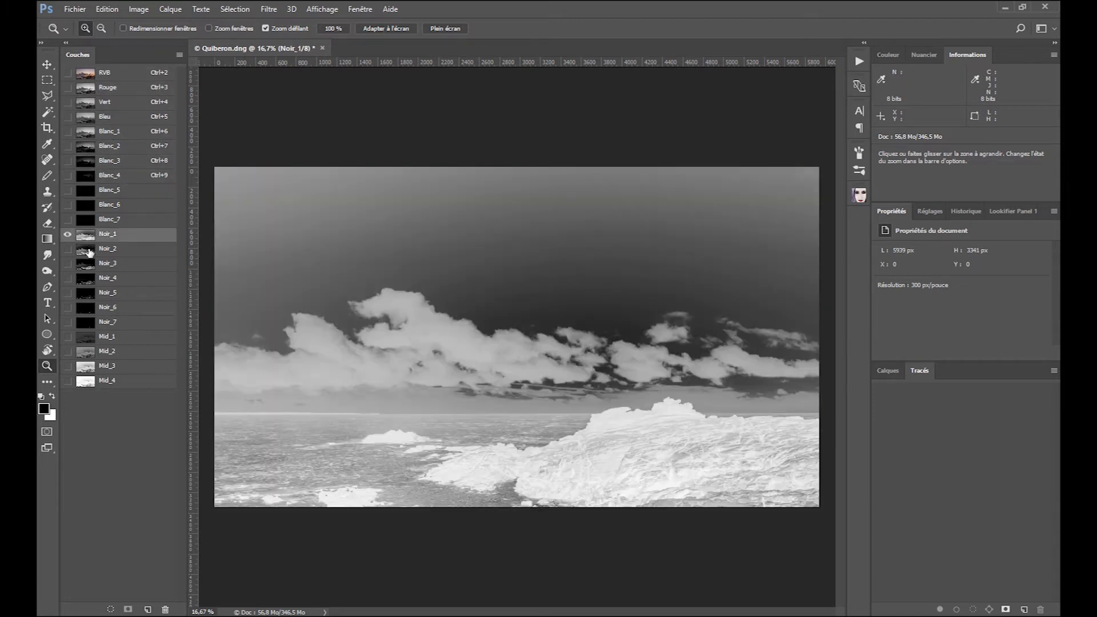
pyautogui.click(89, 249)
pyautogui.click(90, 263)
# Load the Noir_1 channel as a selection and add a solid colour fill layer in dark violet #410183
pyautogui.click(87, 237)
pyautogui.keyDown('ctrl'); pyautogui.click(86, 239); pyautogui.keyUp('ctrl')
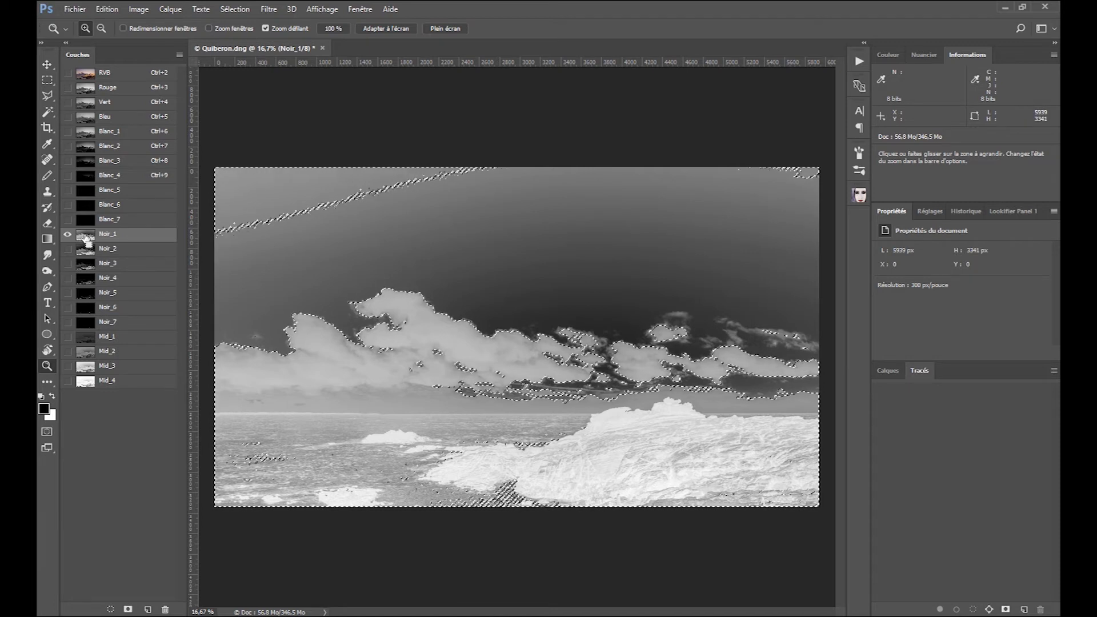
pyautogui.click(889, 371)
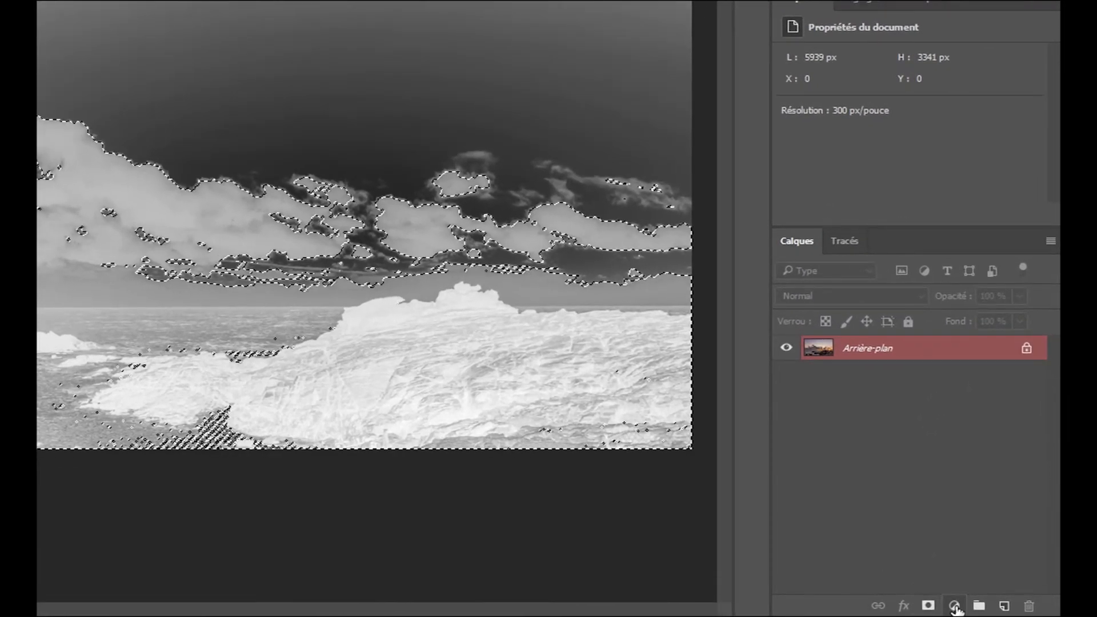
pyautogui.click(982, 608)
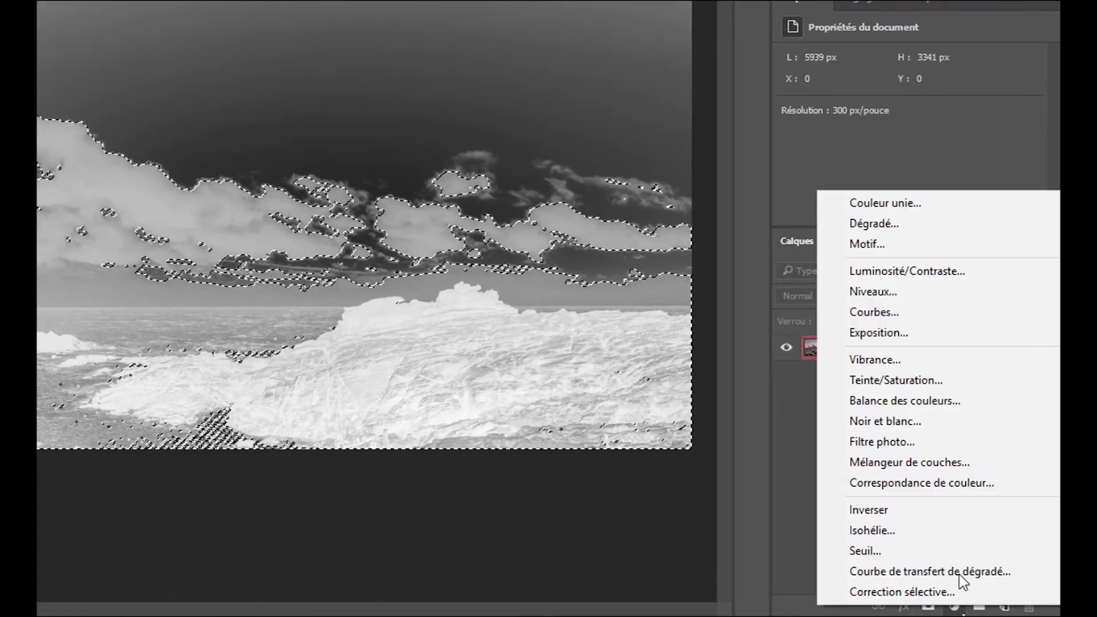
pyautogui.click(928, 203)
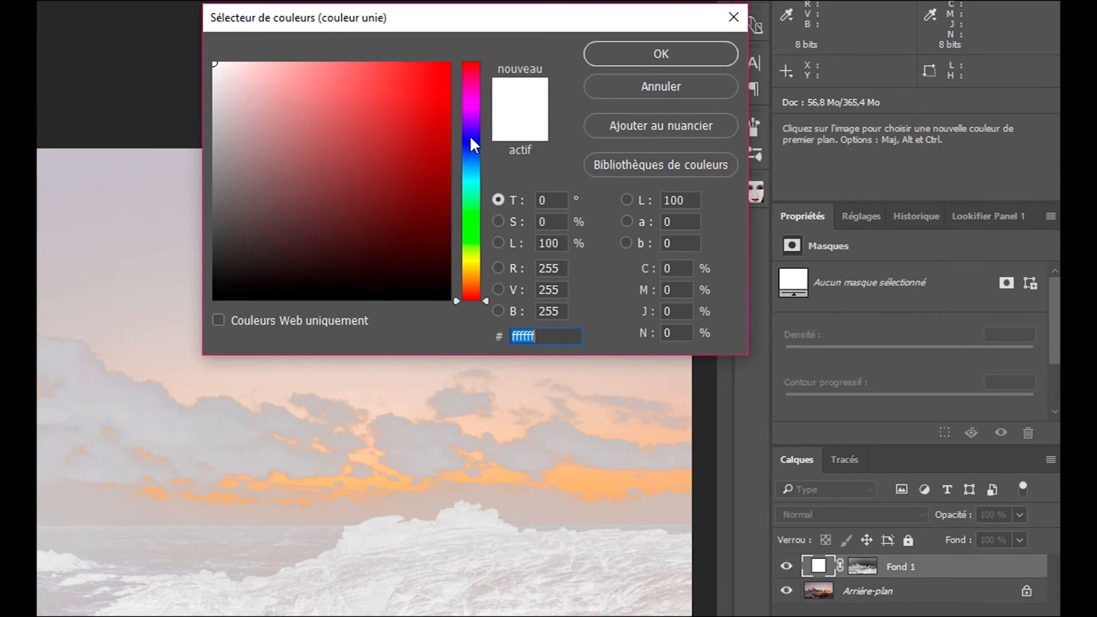
pyautogui.moveTo(470, 135); pyautogui.dragTo(473, 121)
pyautogui.moveTo(429, 178); pyautogui.dragTo(448, 178)
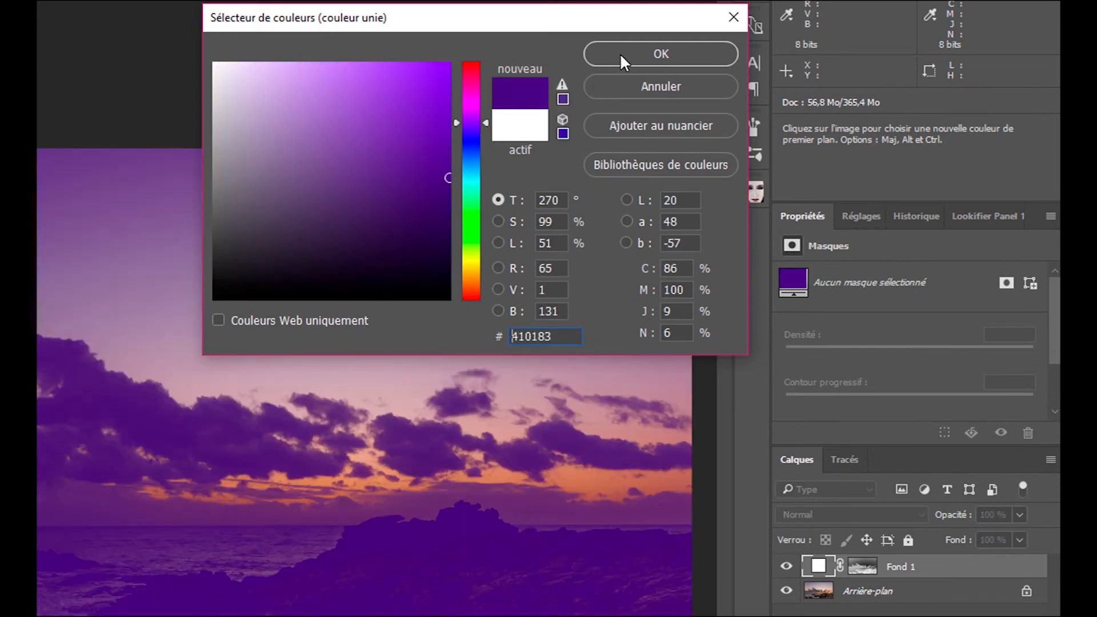
pyautogui.click(619, 53)
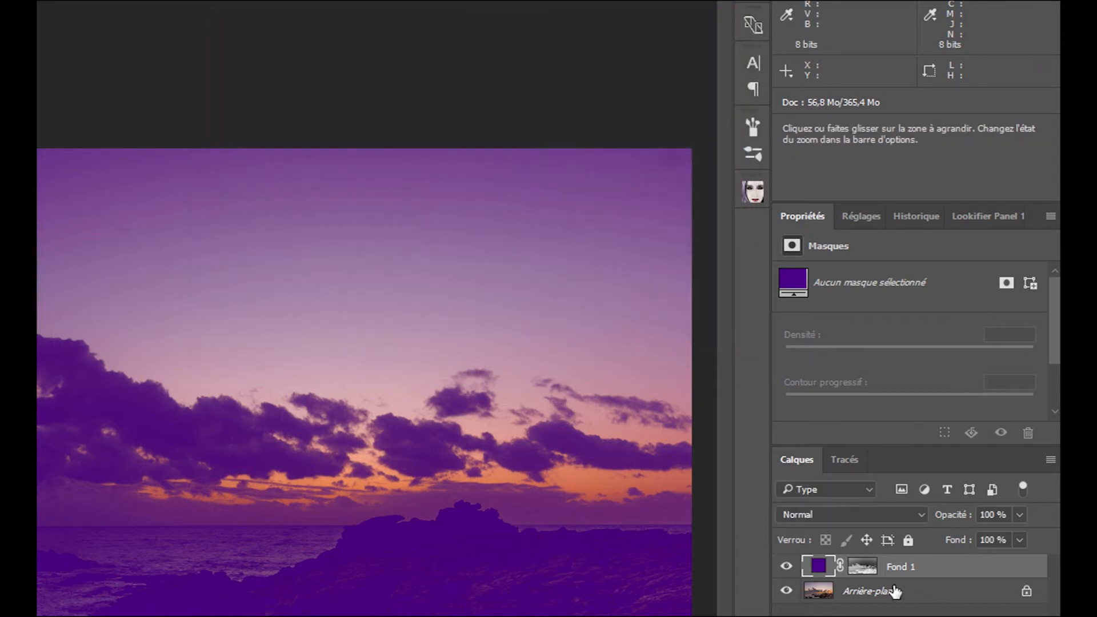
# Rename the violet fill layer as SOMBRE
pyautogui.doubleClick(907, 566)
pyautogui.write('SOMBRE')
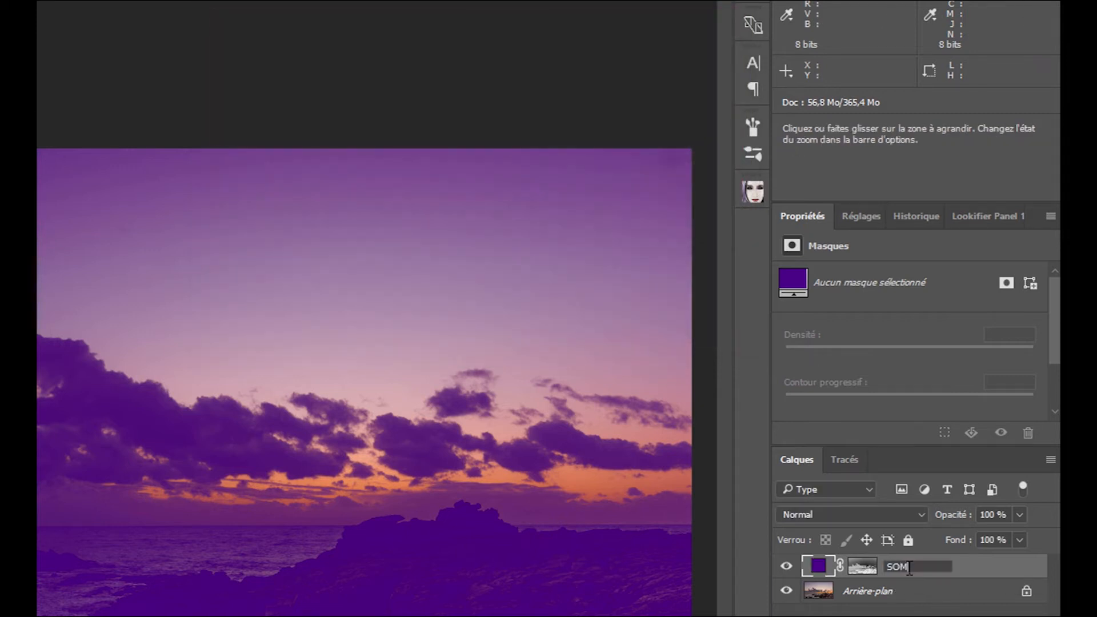
pyautogui.press('Return')
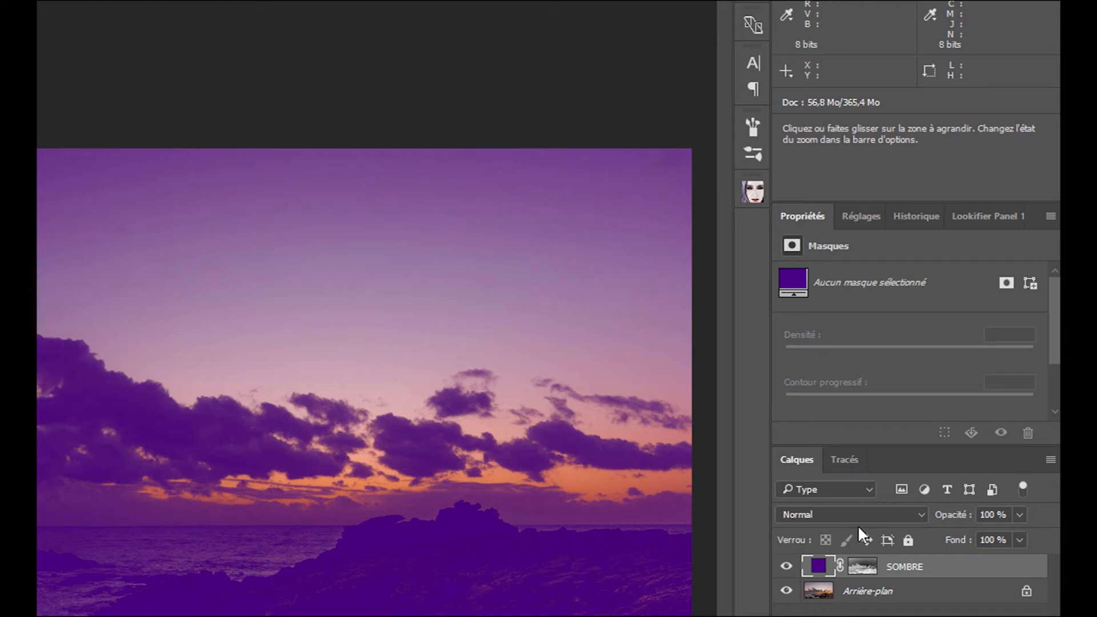
# Set the SOMBRE layer's blend mode to Incrustation and its opacity to 30 %
pyautogui.click(839, 511)
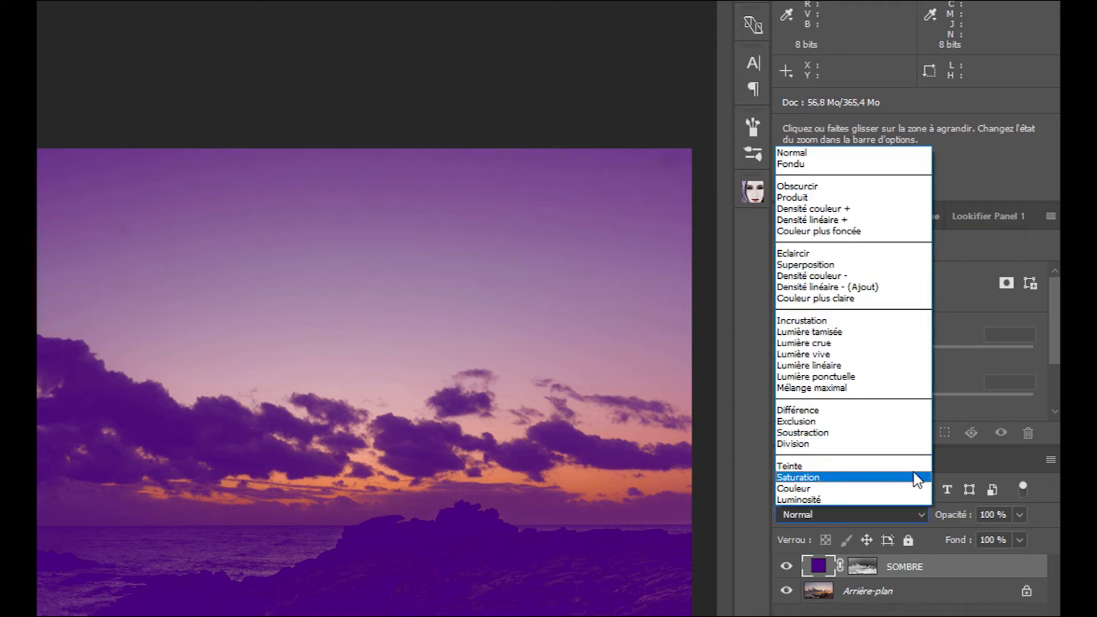
pyautogui.click(822, 321)
pyautogui.click(1020, 514)
pyautogui.moveTo(962, 536); pyautogui.dragTo(961, 537)
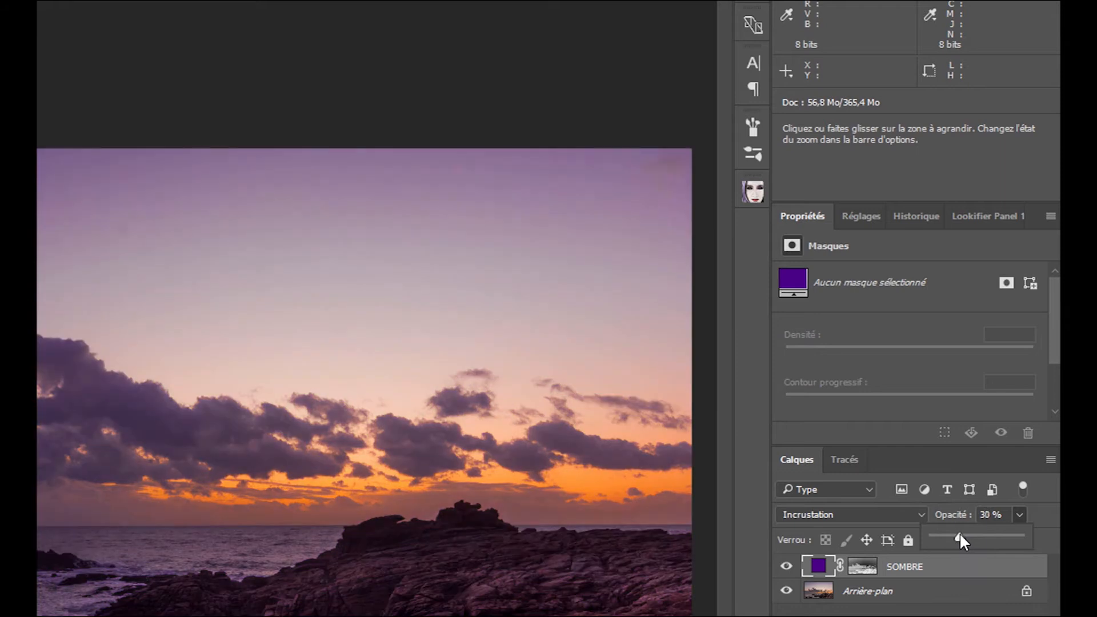
# Compare the image with and without the SOMBRE layer, and with its mask disabled and enabled
pyautogui.click(786, 568)
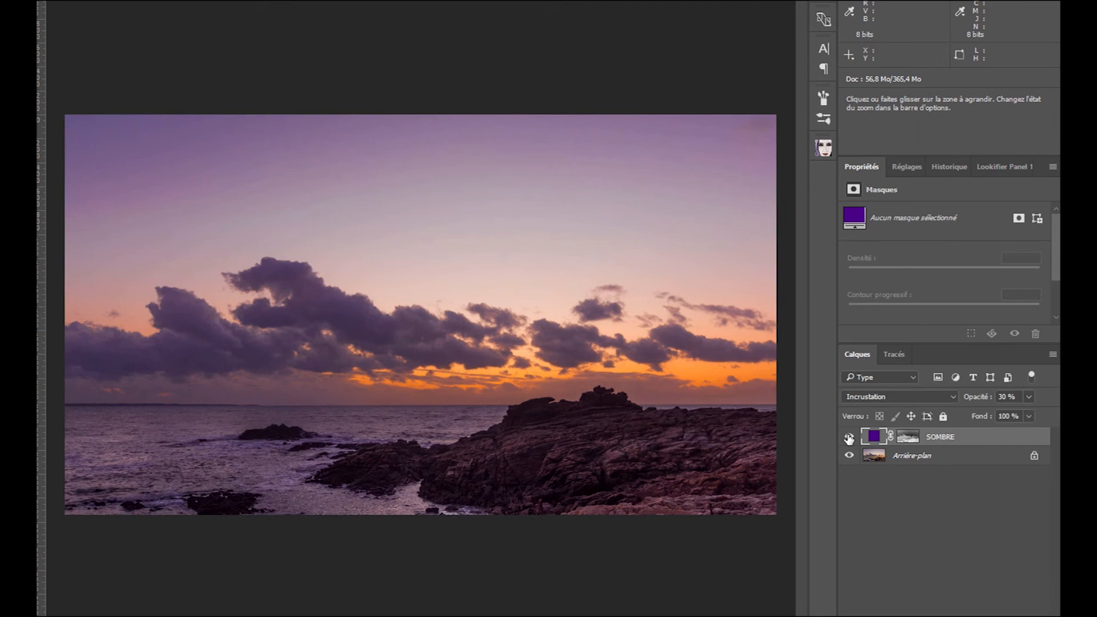
pyautogui.click(848, 437)
pyautogui.click(849, 437)
pyautogui.click(849, 437)
pyautogui.keyDown('shift'); pyautogui.click(913, 439); pyautogui.keyUp('shift')
pyautogui.keyDown('shift'); pyautogui.click(914, 440); pyautogui.keyUp('shift')
pyautogui.keyDown('shift'); pyautogui.click(914, 441); pyautogui.keyUp('shift')
pyautogui.keyDown('shift'); pyautogui.click(913, 441); pyautogui.keyUp('shift')
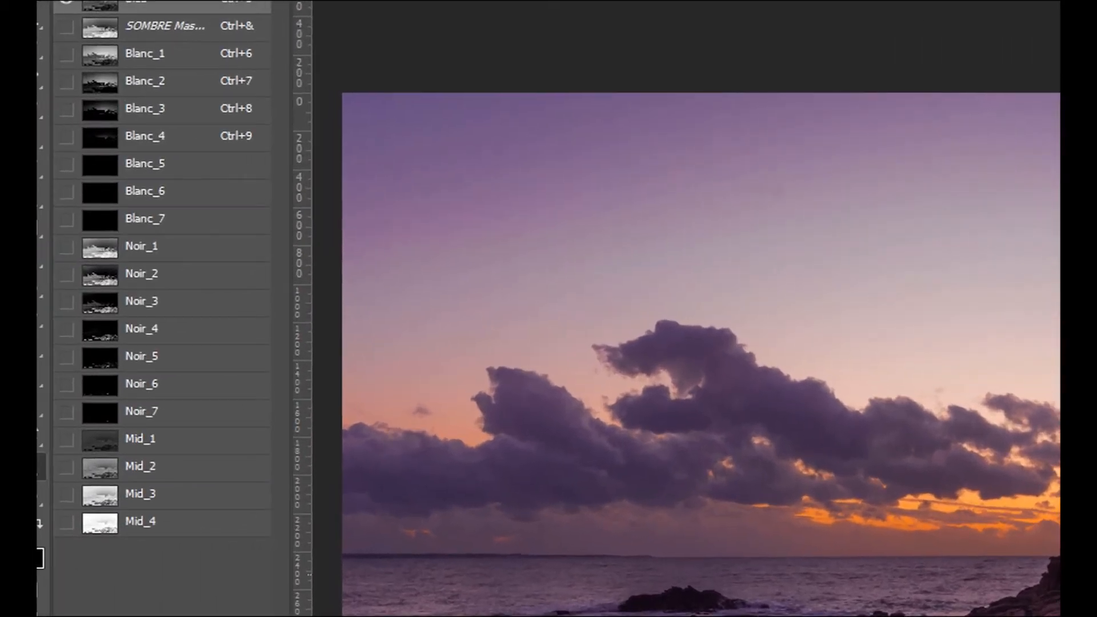
# Review the Blanc_1 to Blanc_4 masks and load the Blanc_1 channel as a selection
pyautogui.click(110, 52)
pyautogui.click(110, 81)
pyautogui.click(114, 113)
pyautogui.click(114, 136)
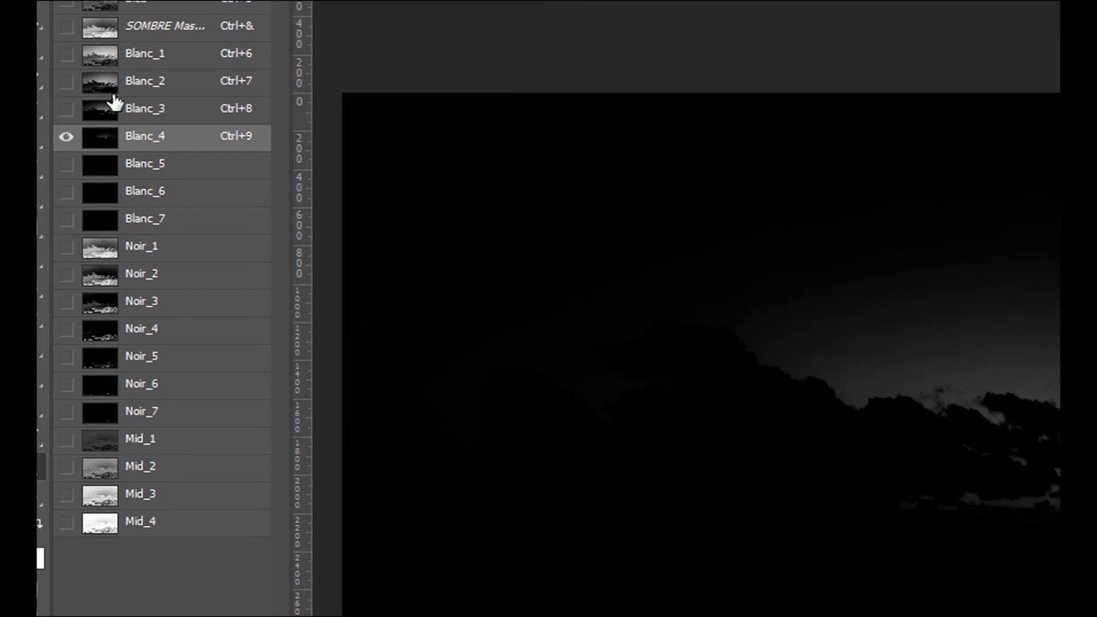
pyautogui.click(112, 88)
pyautogui.click(108, 63)
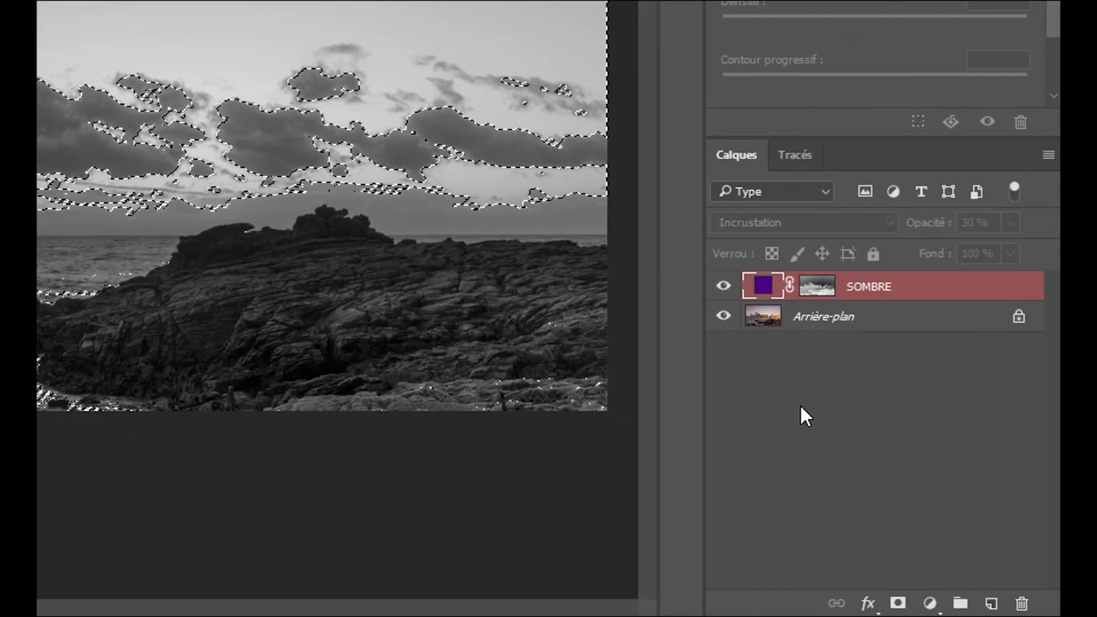
# Add a solid colour fill layer from the selection in fully saturated bright orange with a hue of 25°
pyautogui.click(929, 603)
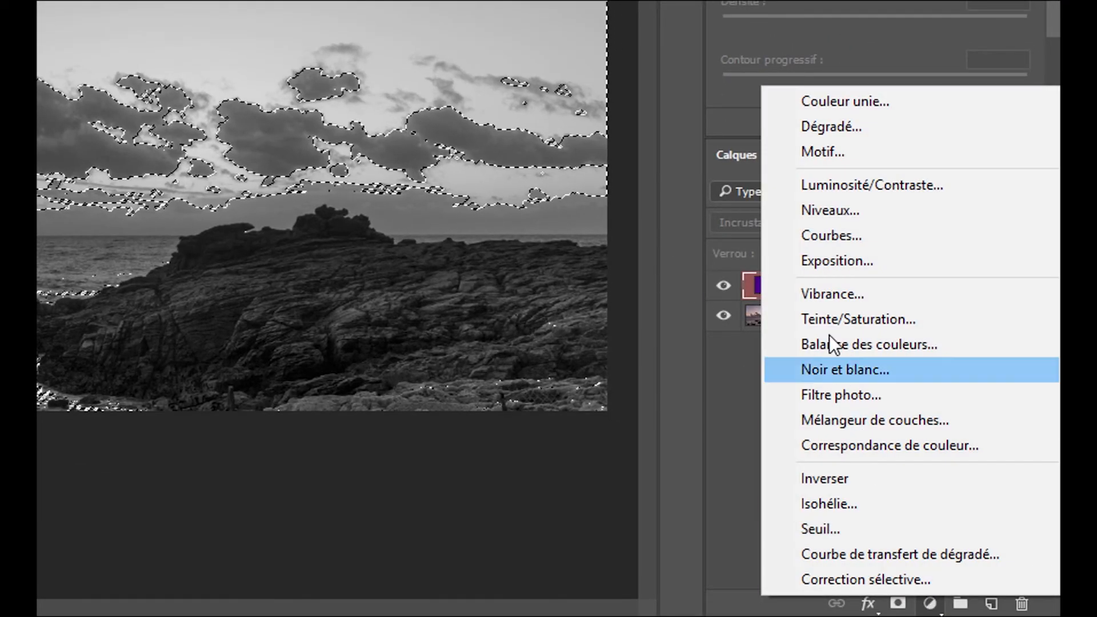
pyautogui.click(824, 105)
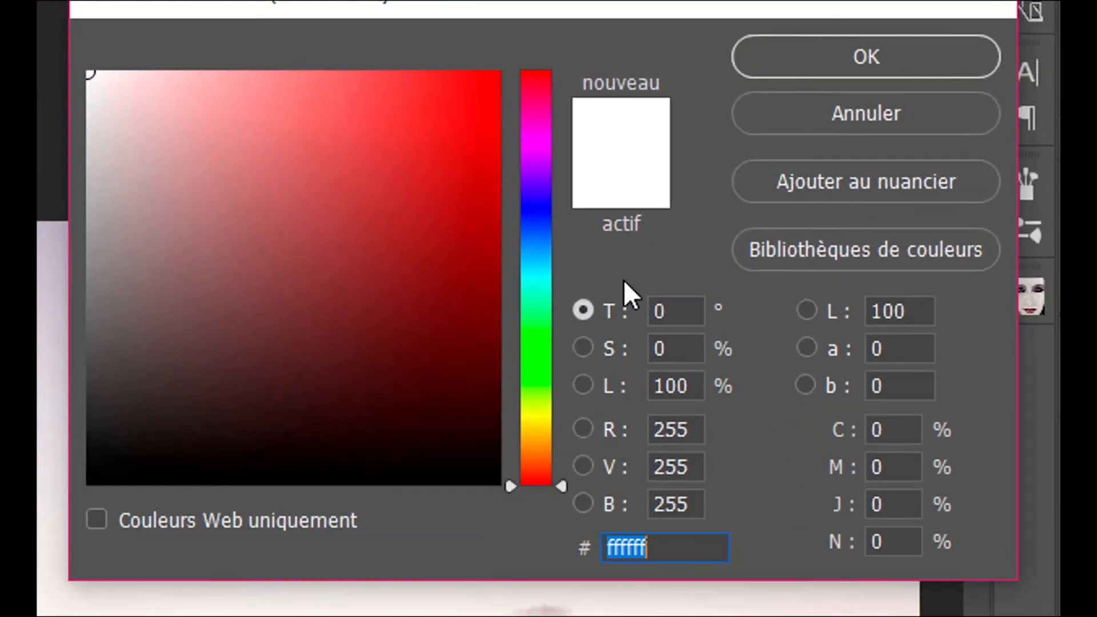
pyautogui.moveTo(537, 446); pyautogui.dragTo(537, 457)
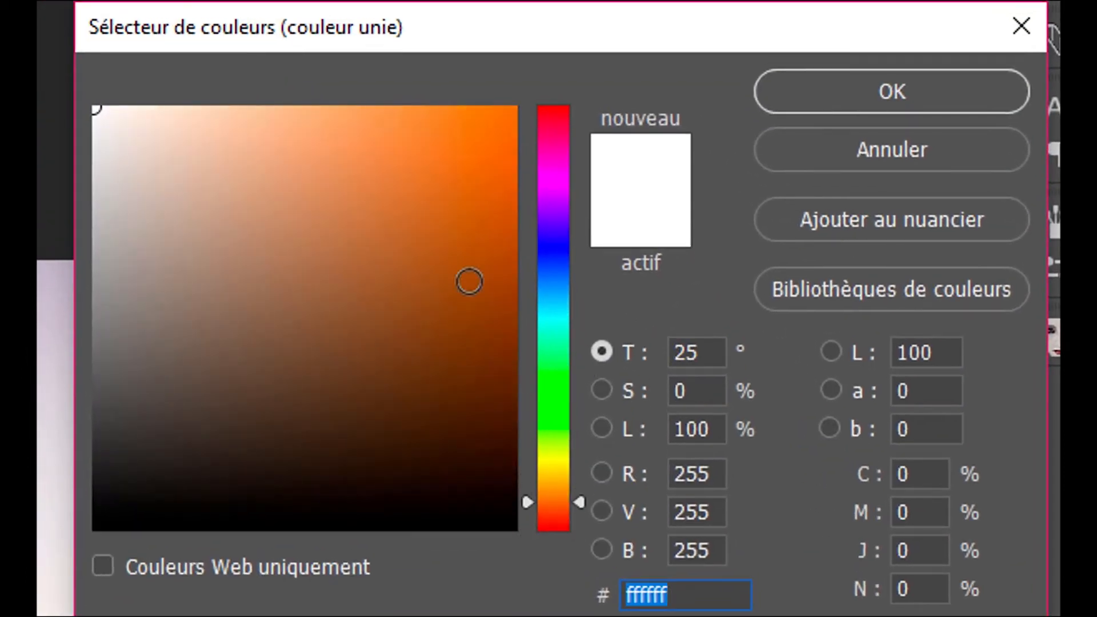
pyautogui.moveTo(469, 281); pyautogui.dragTo(517, 106)
pyautogui.click(902, 81)
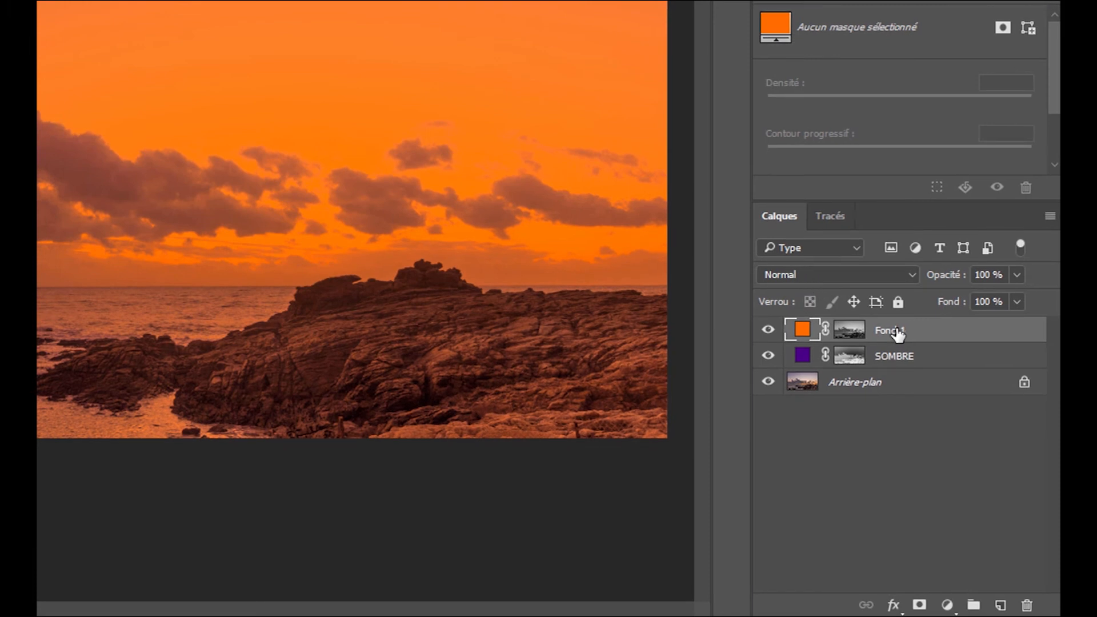
# Rename the orange fill layer as CLAIR
pyautogui.doubleClick(894, 330)
pyautogui.write('CLAI')
pyautogui.click(913, 443)
pyautogui.click(905, 339)
# Set the CLAIR layer's blend mode to Incrustation and its opacity to 30 %
pyautogui.click(811, 275)
pyautogui.click(808, 67)
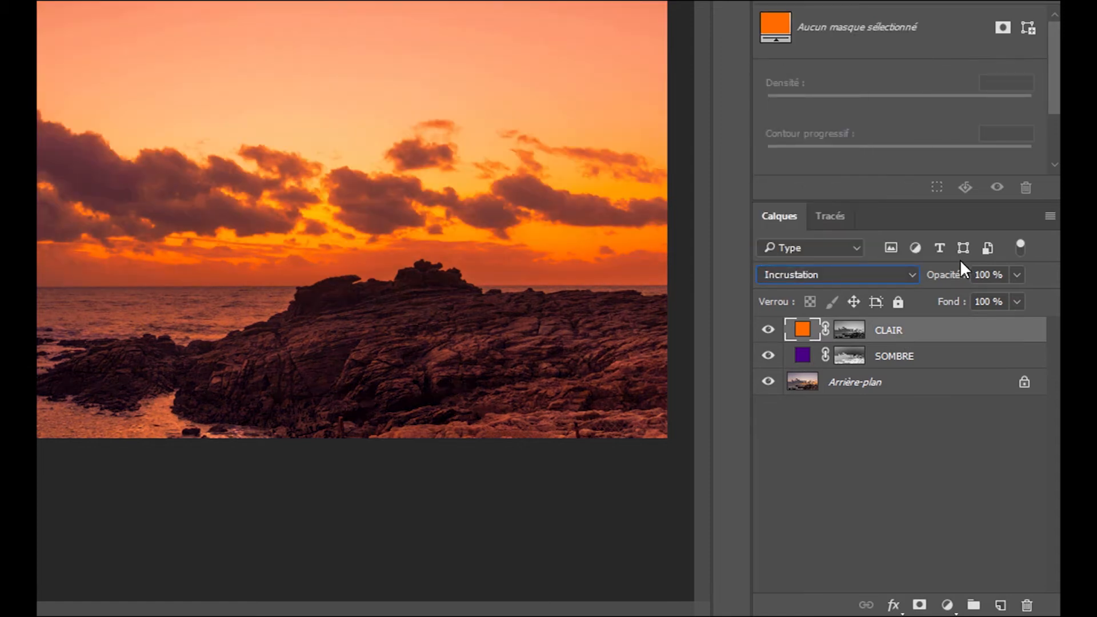
pyautogui.click(1016, 276)
pyautogui.moveTo(972, 297); pyautogui.dragTo(945, 299)
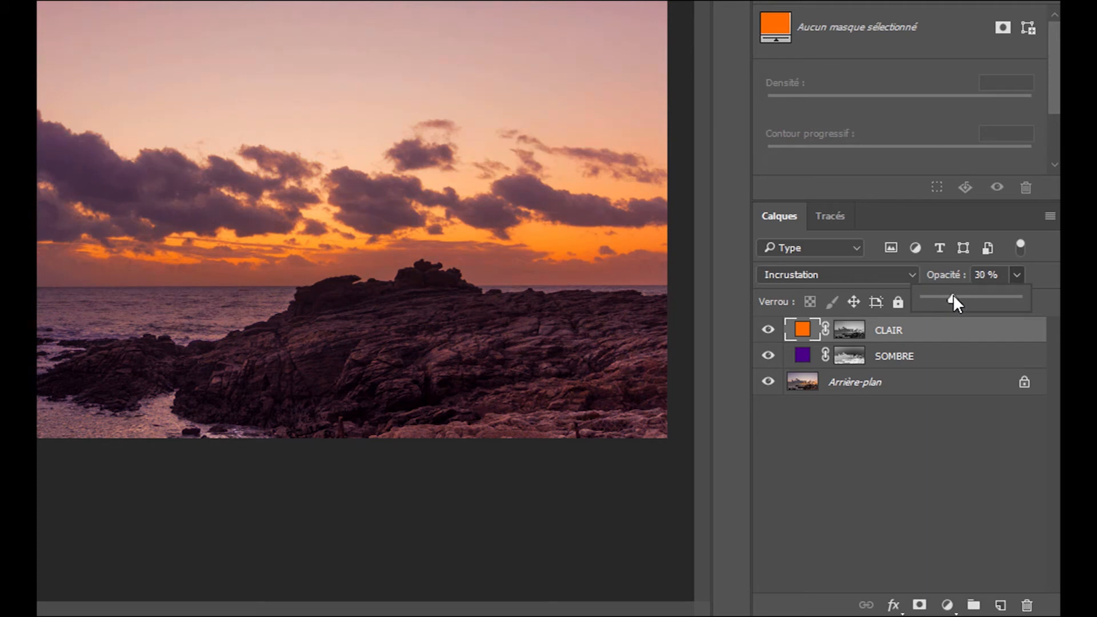
# Settle the CLAIR layer's opacity at 32 %, and compare the image with and without that layer
pyautogui.click(767, 334)
pyautogui.click(768, 335)
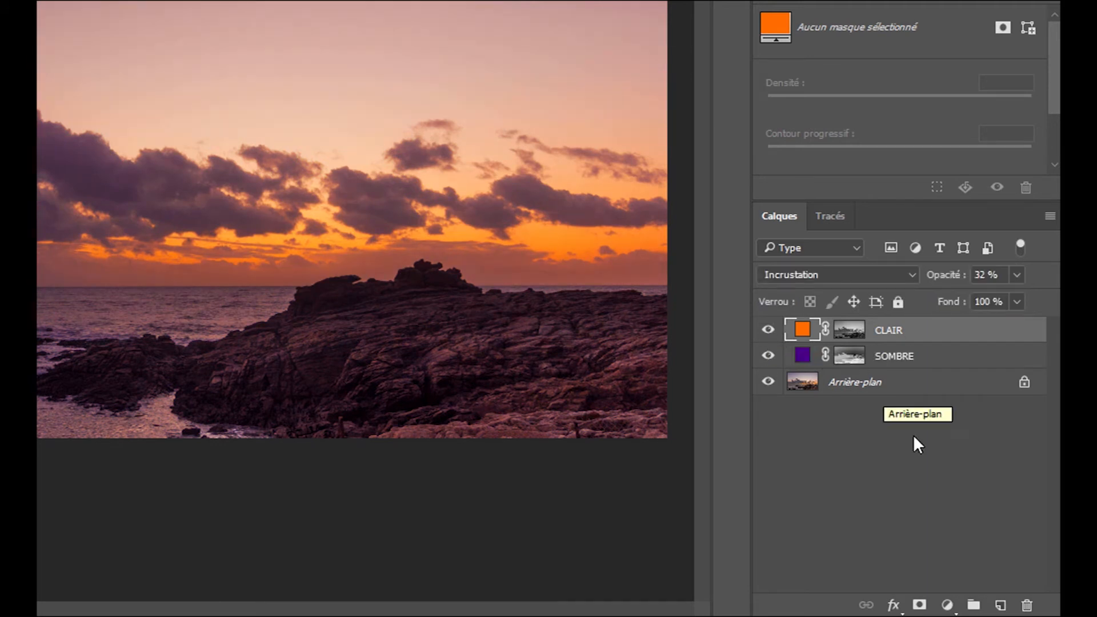
pyautogui.click(869, 471)
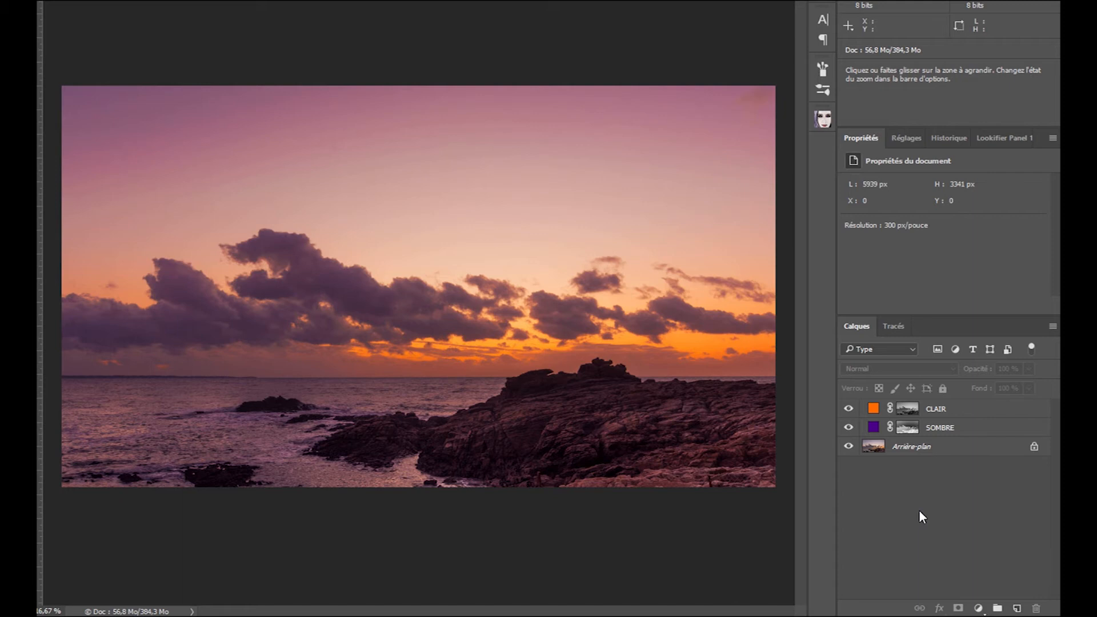
# Paint the CLAIR layer's mask black with the Brush at 100 % over everything except the bright band along the horizon
pyautogui.press('l')
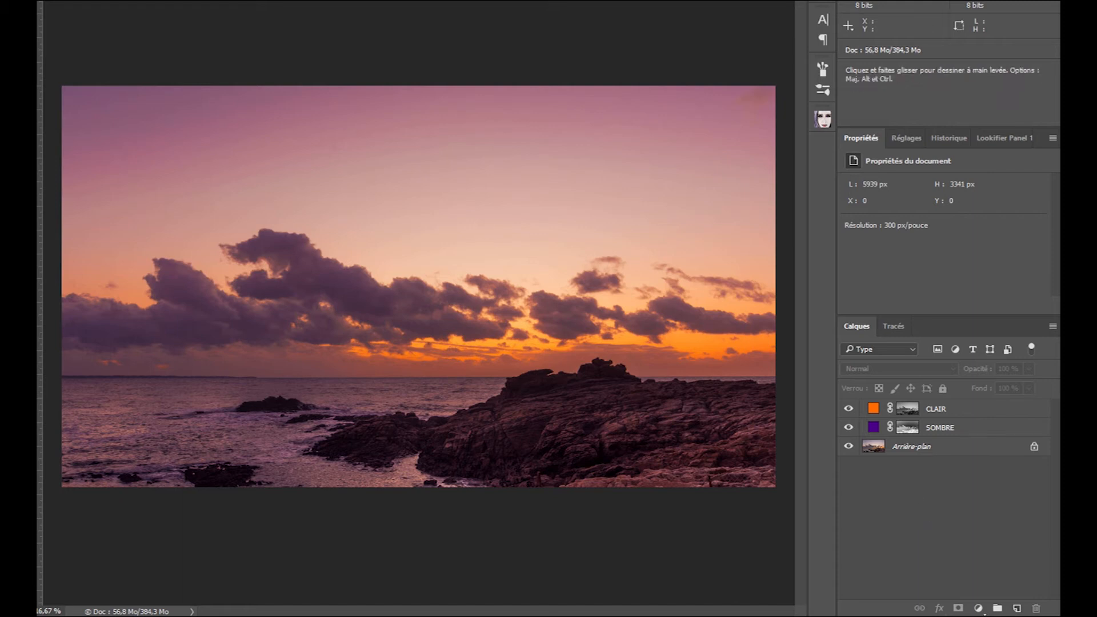
pyautogui.press('b')
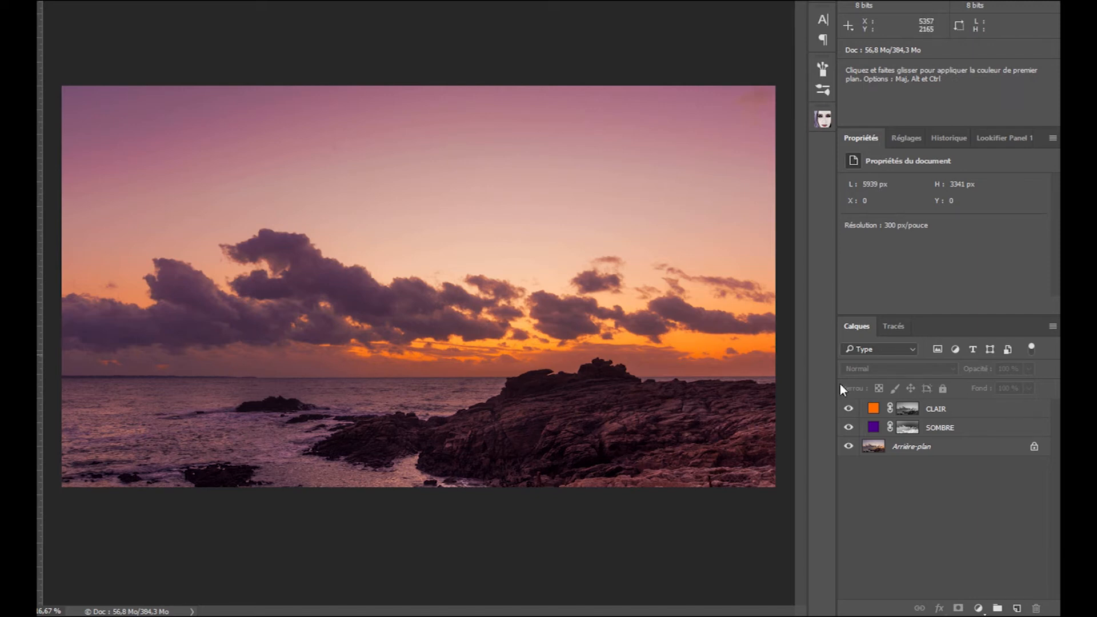
pyautogui.click(906, 413)
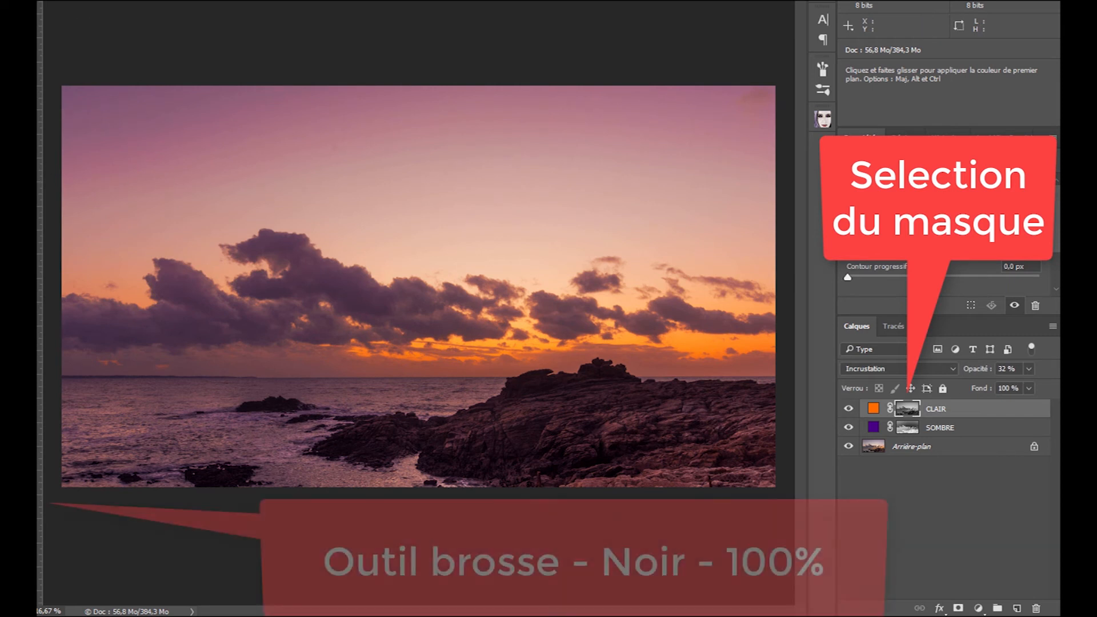
pyautogui.moveTo(354, 177); pyautogui.dragTo(441, 184)
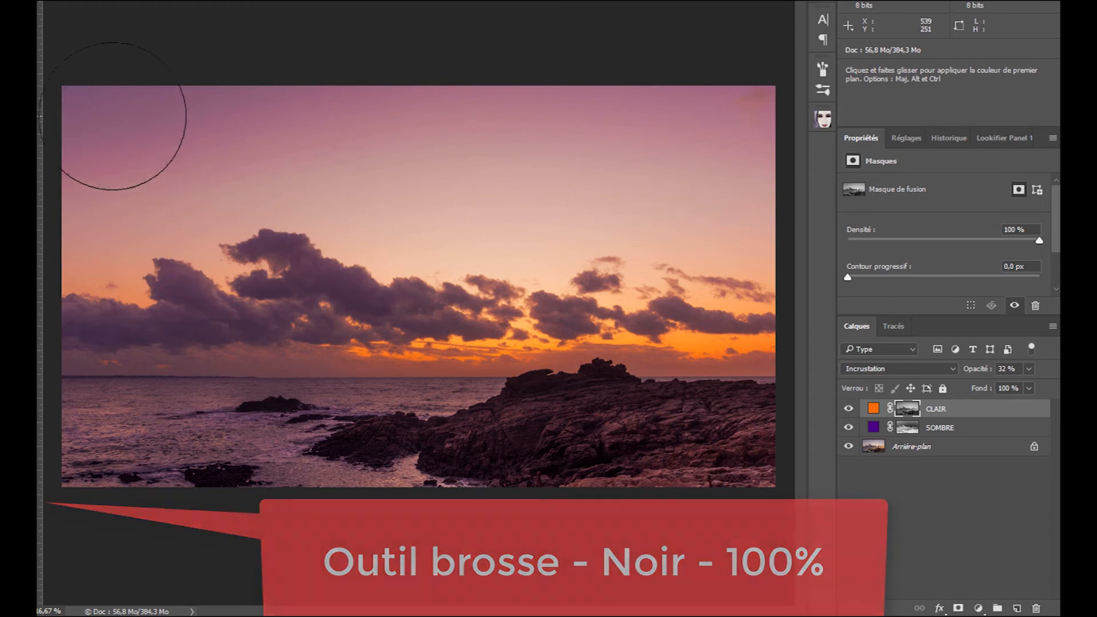
pyautogui.moveTo(97, 112)
pyautogui.mouseDown()
pyautogui.moveTo(87, 244)
pyautogui.moveTo(210, 241)
pyautogui.moveTo(298, 225)
pyautogui.moveTo(532, 225)
pyautogui.moveTo(750, 257)
pyautogui.moveTo(734, 127)
pyautogui.moveTo(234, 117)
pyautogui.moveTo(194, 130)
pyautogui.moveTo(176, 167)
pyautogui.moveTo(116, 177)
pyautogui.moveTo(292, 142)
pyautogui.moveTo(740, 113)
pyautogui.moveTo(745, 143)
pyautogui.moveTo(518, 191)
pyautogui.moveTo(265, 152)
pyautogui.moveTo(150, 212)
pyautogui.moveTo(130, 238)
pyautogui.moveTo(112, 229)
pyautogui.moveTo(102, 165)
pyautogui.moveTo(113, 274)
pyautogui.mouseUp()
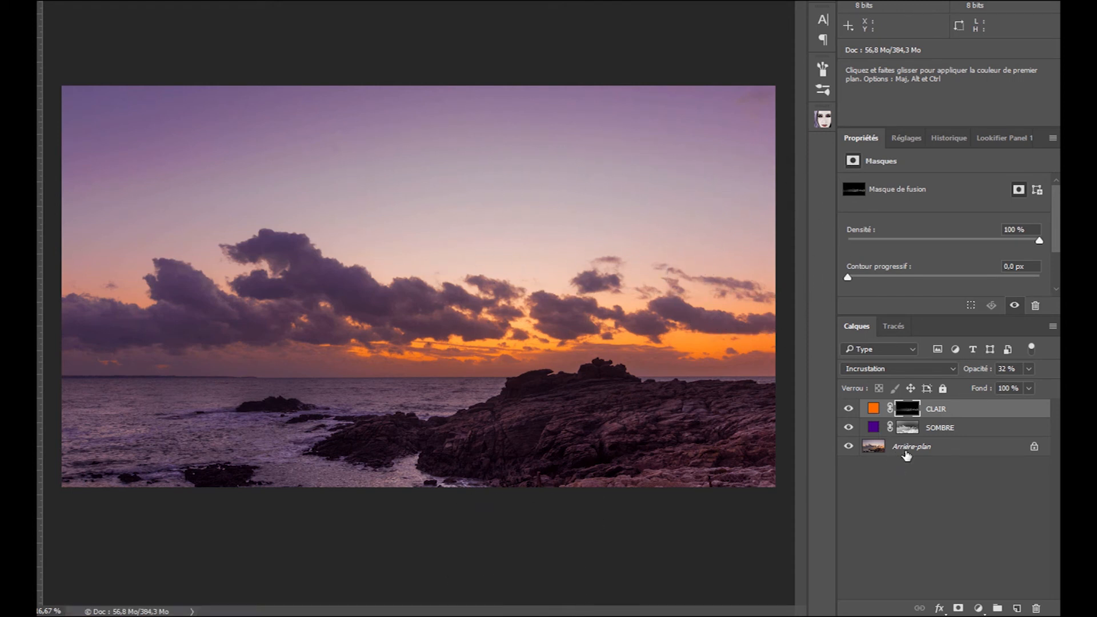
# Group the CLAIR and SOMBRE layers
pyautogui.keyDown('shift'); pyautogui.click(949, 433); pyautogui.keyUp('shift')
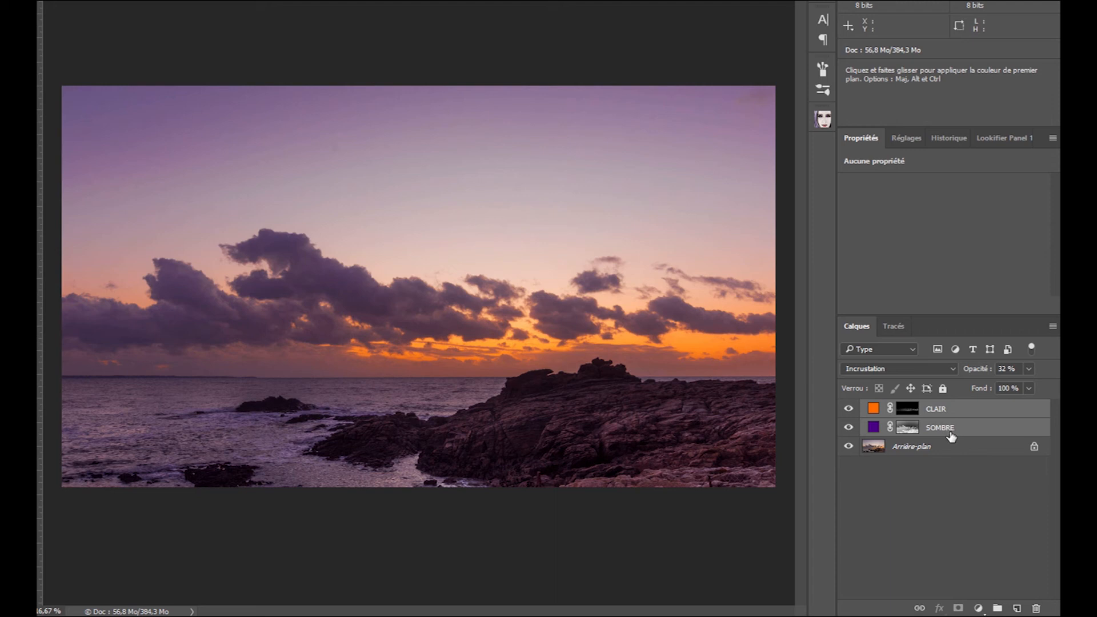
pyautogui.hotkey('ctrl', 'g')
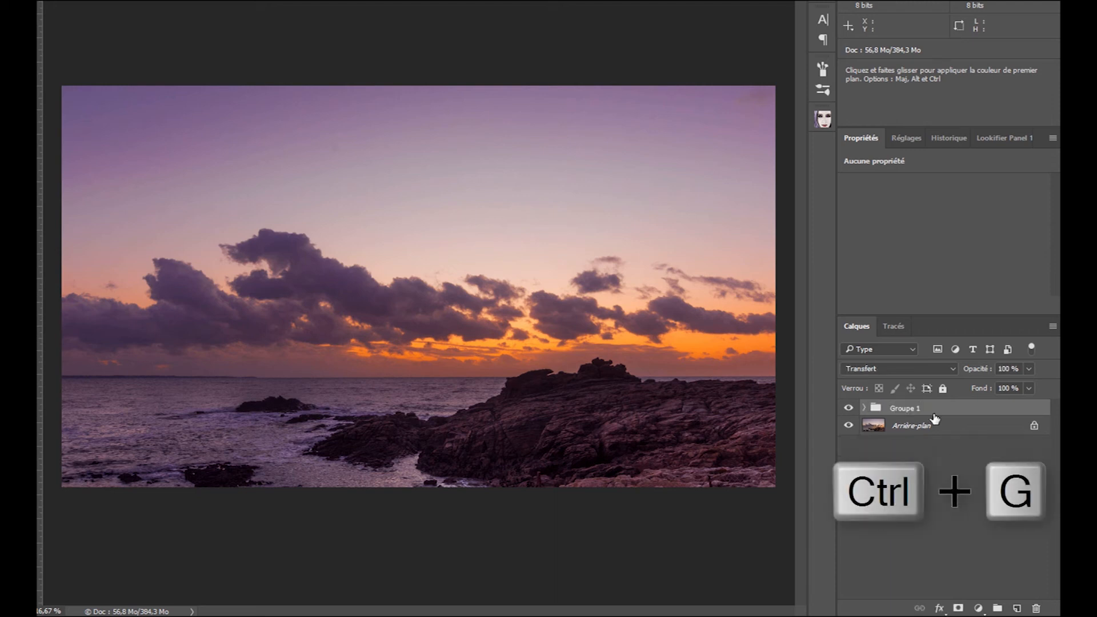
# Compare the seascape with and without the layer group, and set the group's opacity to 62 %
pyautogui.click(848, 408)
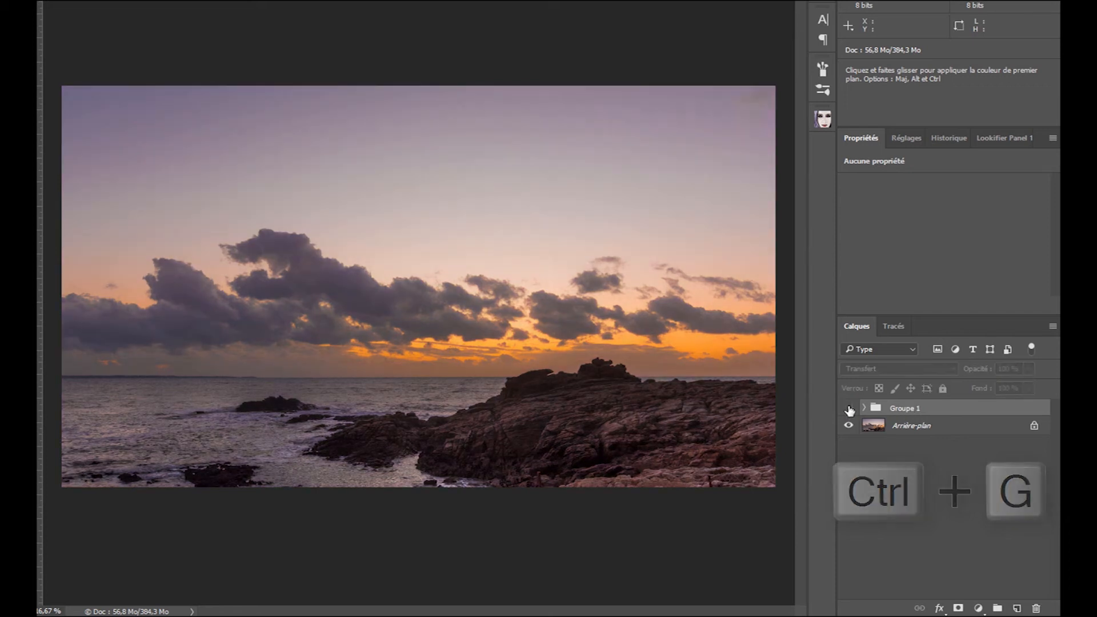
pyautogui.click(848, 408)
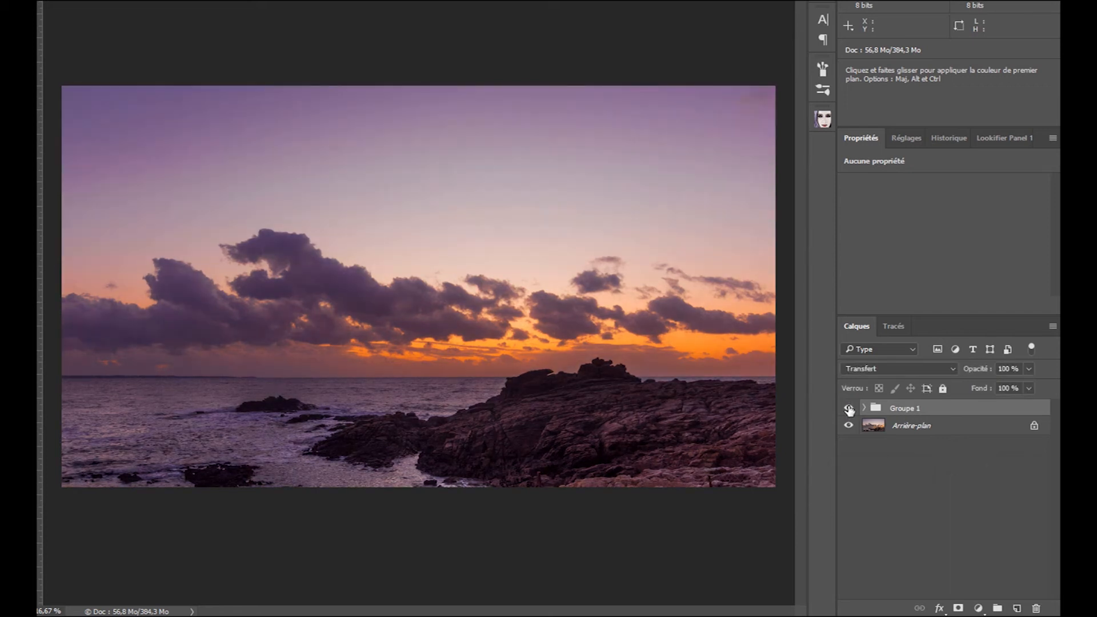
pyautogui.click(849, 407)
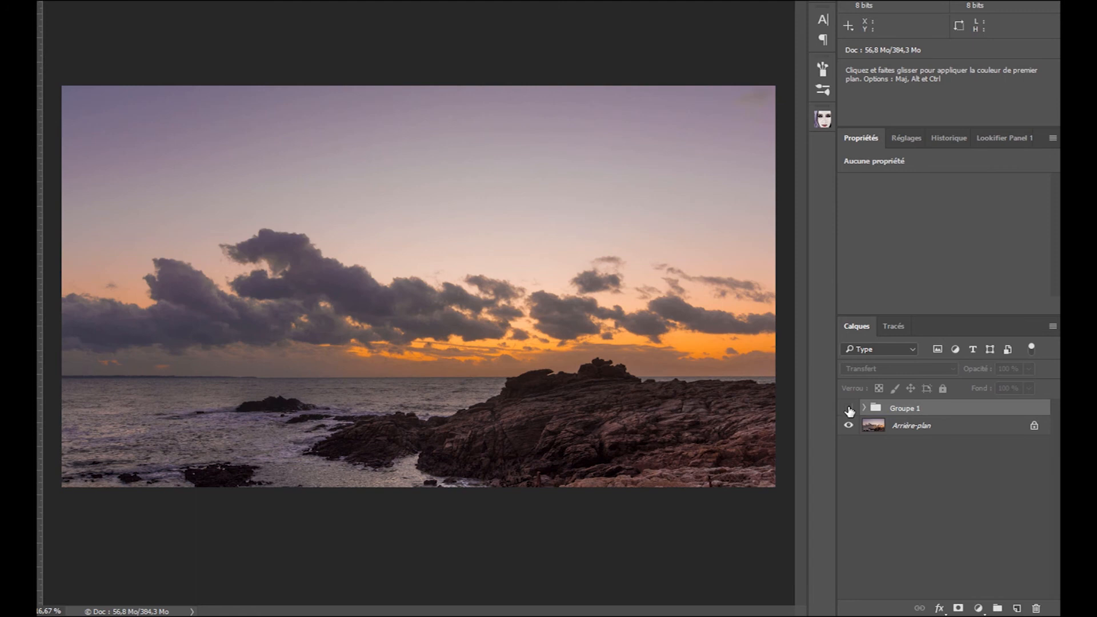
pyautogui.click(849, 408)
pyautogui.click(1028, 368)
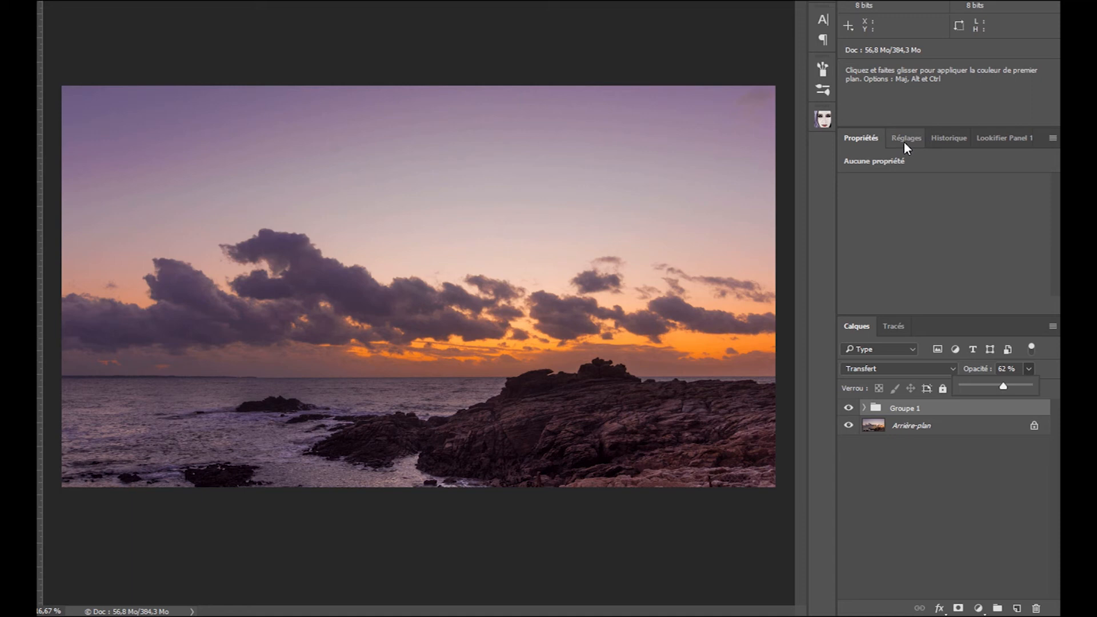
# Display the Lookifier Panel 1.0 and paste the copied portrait photo into a new document
pyautogui.click(1000, 140)
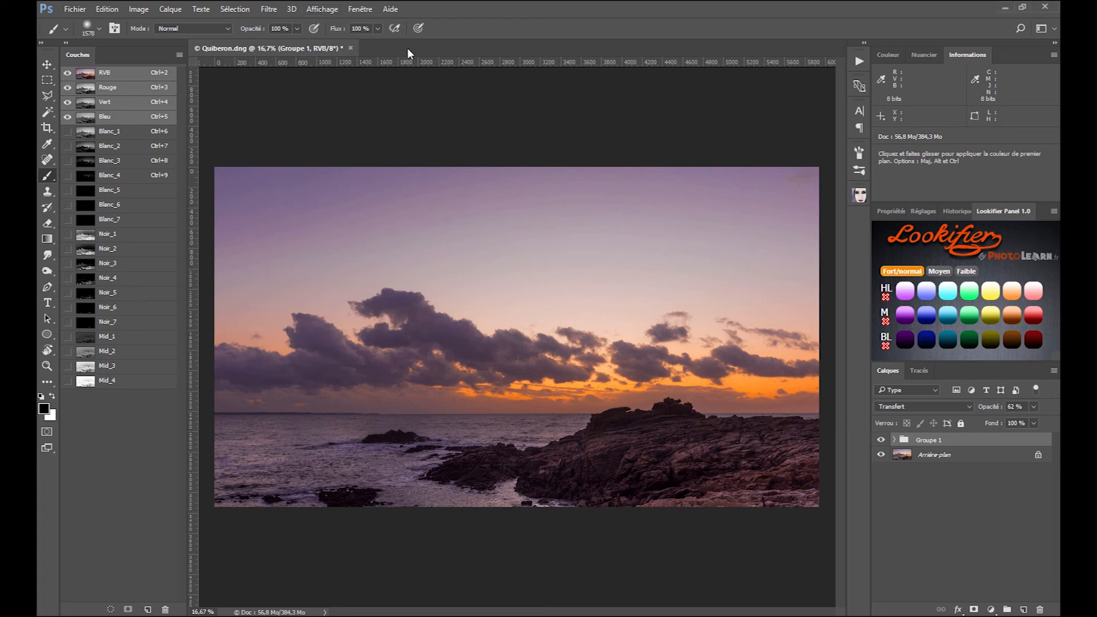
pyautogui.hotkey('ctrl', 'n')
pyautogui.press('Return')
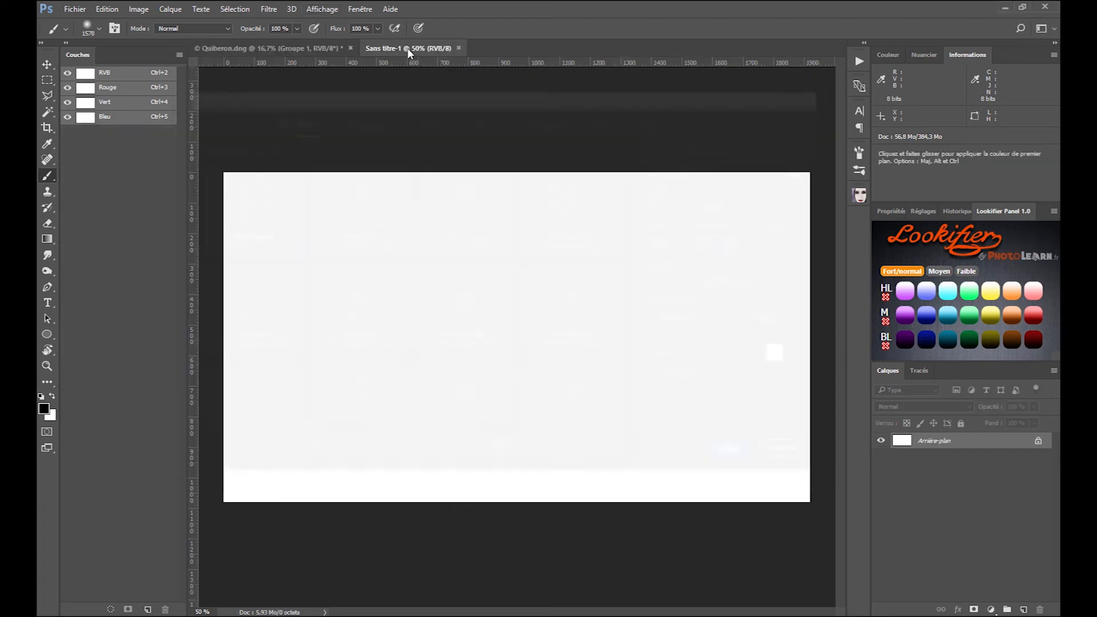
pyautogui.hotkey('ctrl', 'v')
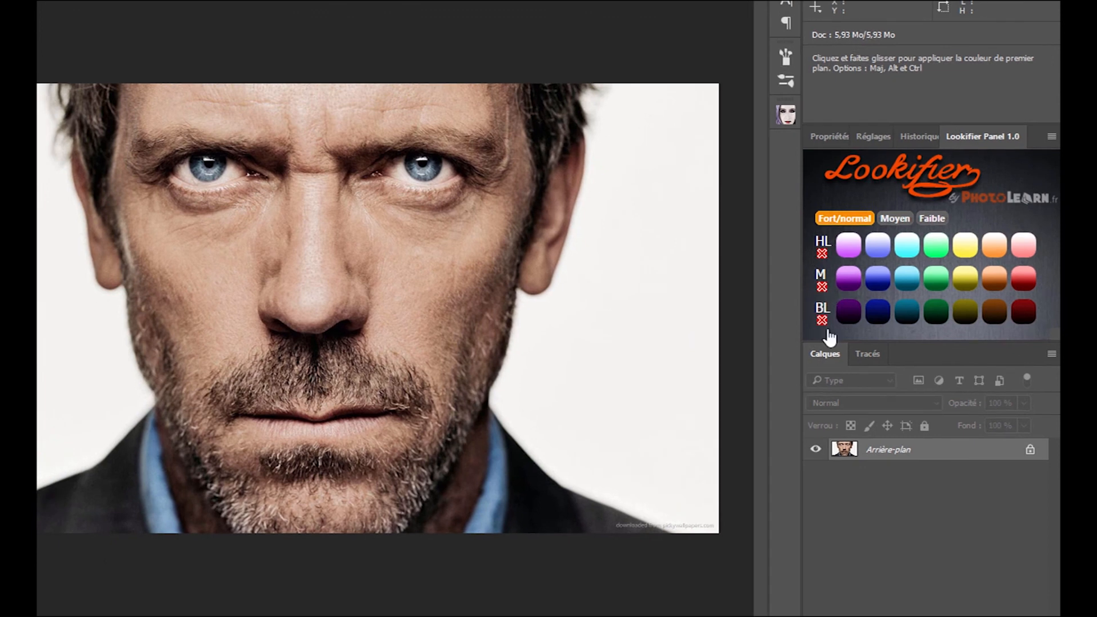
# Tint the portrait's dark tones teal with the Lookifier at Fort/normal strength, and inspect the SOMBRE layer's effect and mask
pyautogui.click(907, 320)
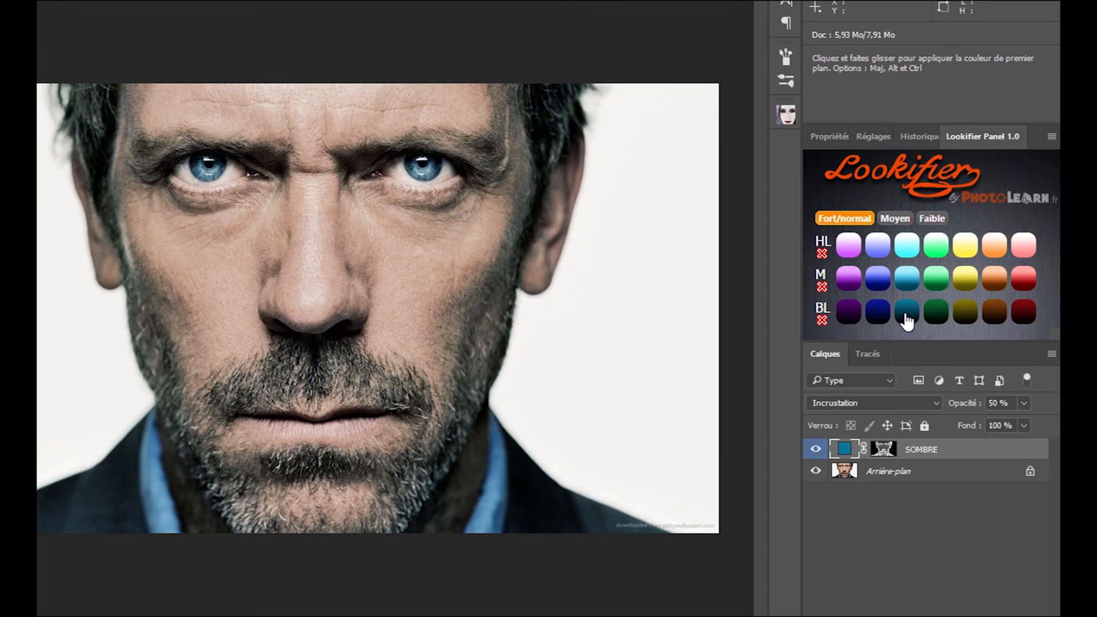
pyautogui.click(816, 450)
pyautogui.click(816, 451)
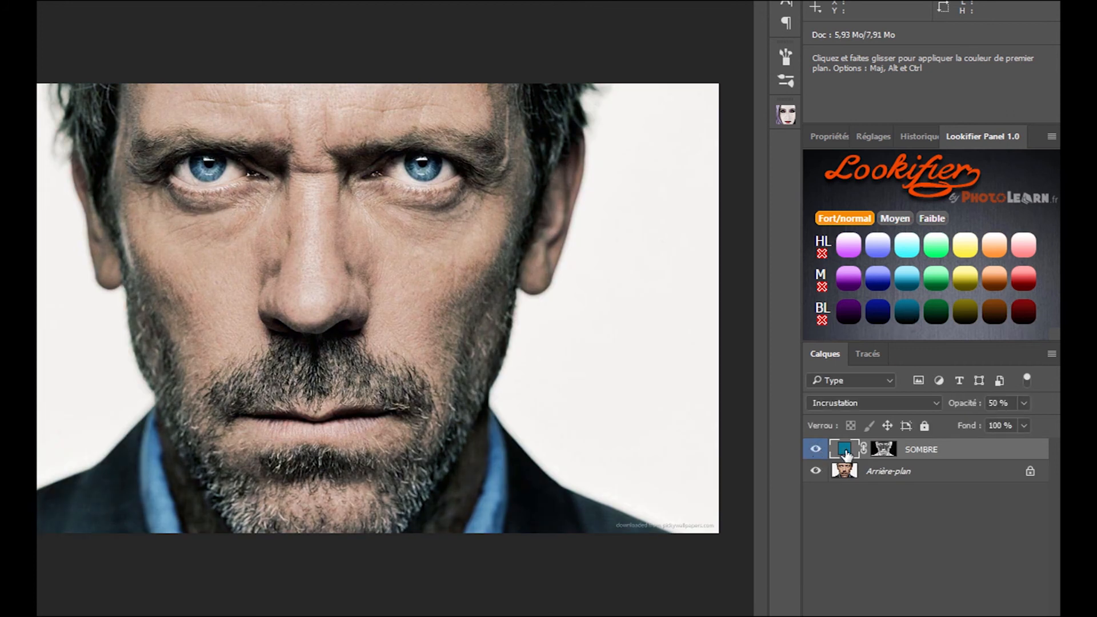
pyautogui.keyDown('alt'); pyautogui.click(884, 452); pyautogui.keyUp('alt')
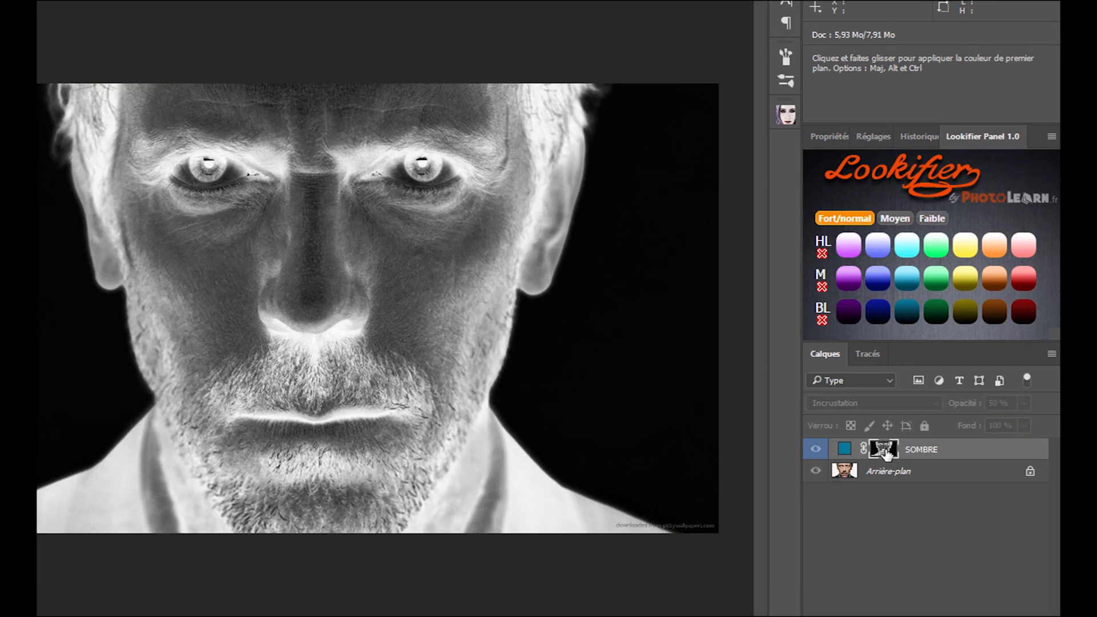
pyautogui.keyDown('alt'); pyautogui.click(884, 453); pyautogui.keyUp('alt')
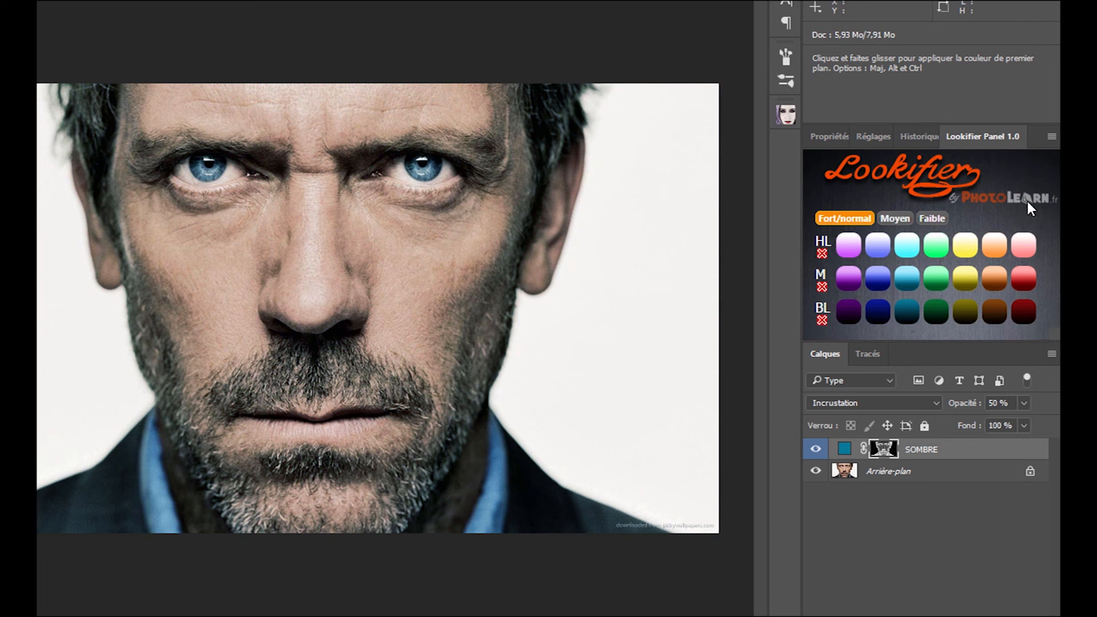
# Tint the portrait's highlights orange with the Lookifier and set the CLAIR layer's opacity to 34 %
pyautogui.click(995, 248)
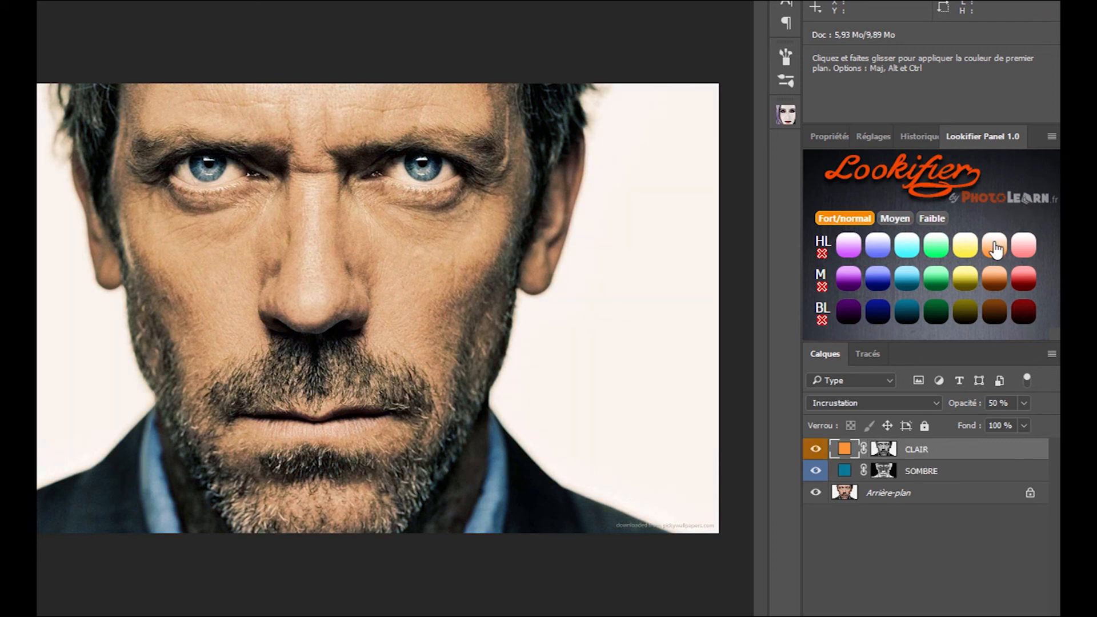
pyautogui.click(1024, 402)
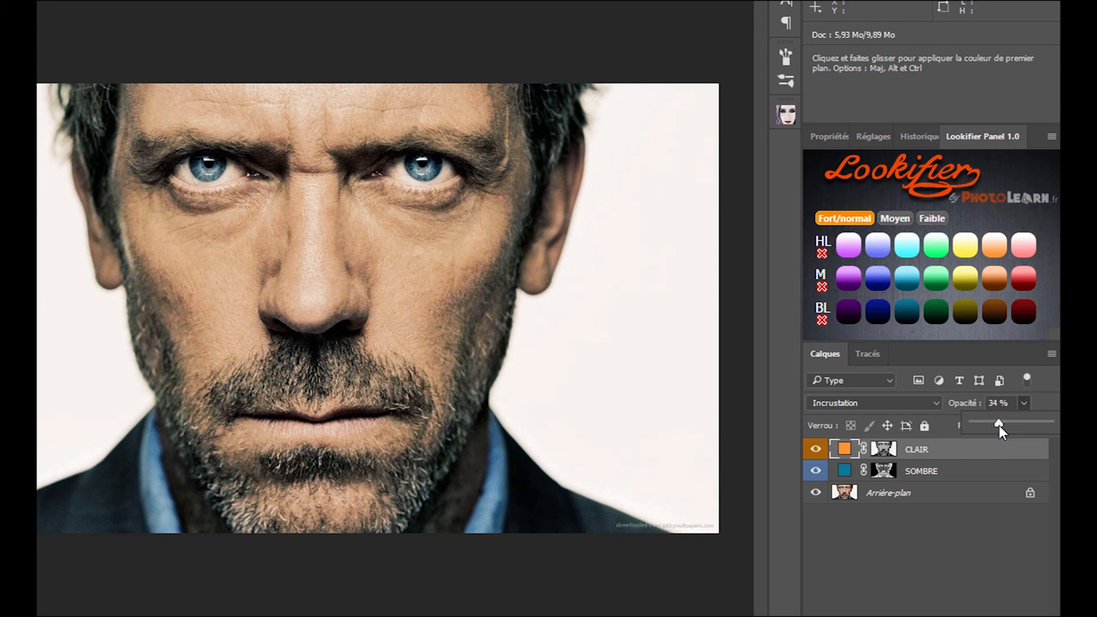
pyautogui.click(904, 542)
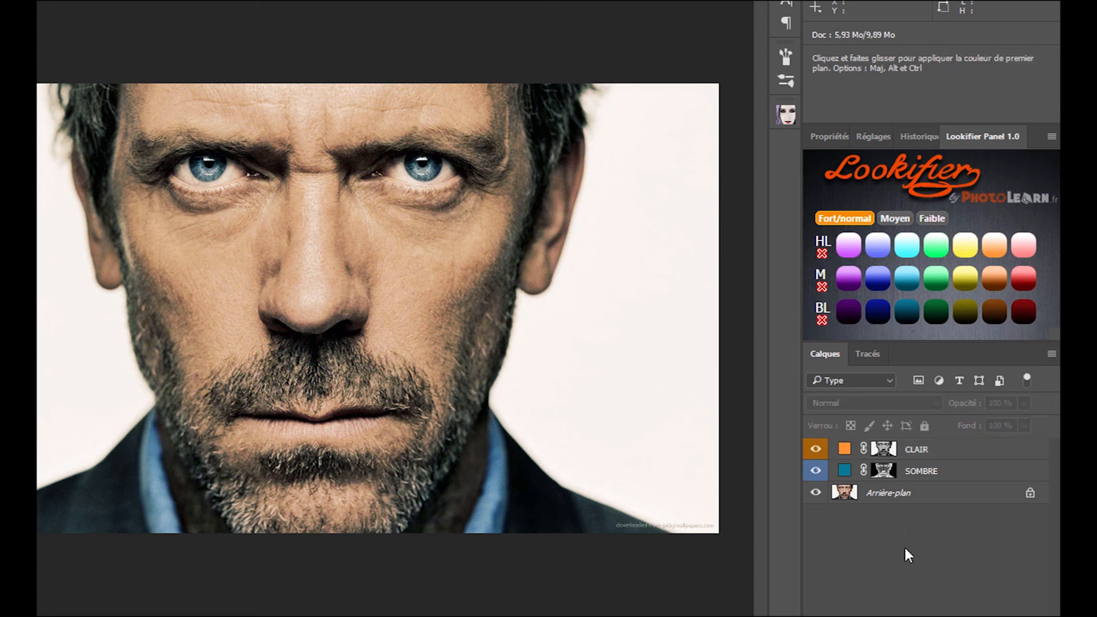
# Compare the portrait with and without the CLAIR and SOMBRE layers, and select both layers
pyautogui.moveTo(820, 453); pyautogui.dragTo(817, 472)
pyautogui.click(816, 472)
pyautogui.click(817, 473)
pyautogui.click(817, 472)
pyautogui.click(817, 473)
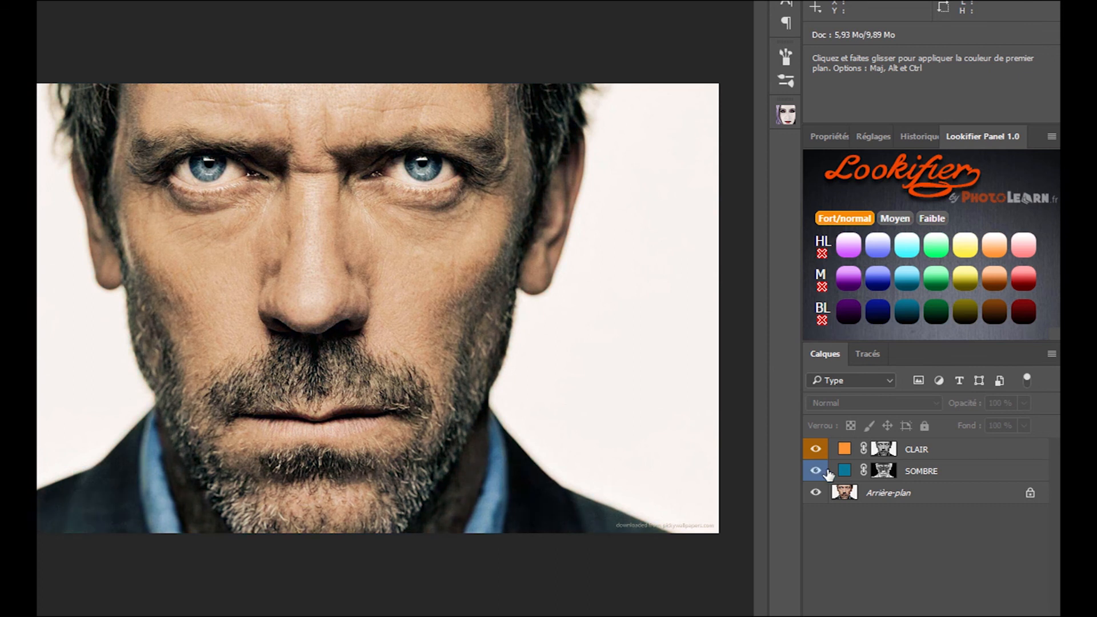
pyautogui.click(950, 468)
pyautogui.keyDown('ctrl'); pyautogui.click(940, 457); pyautogui.keyUp('ctrl')
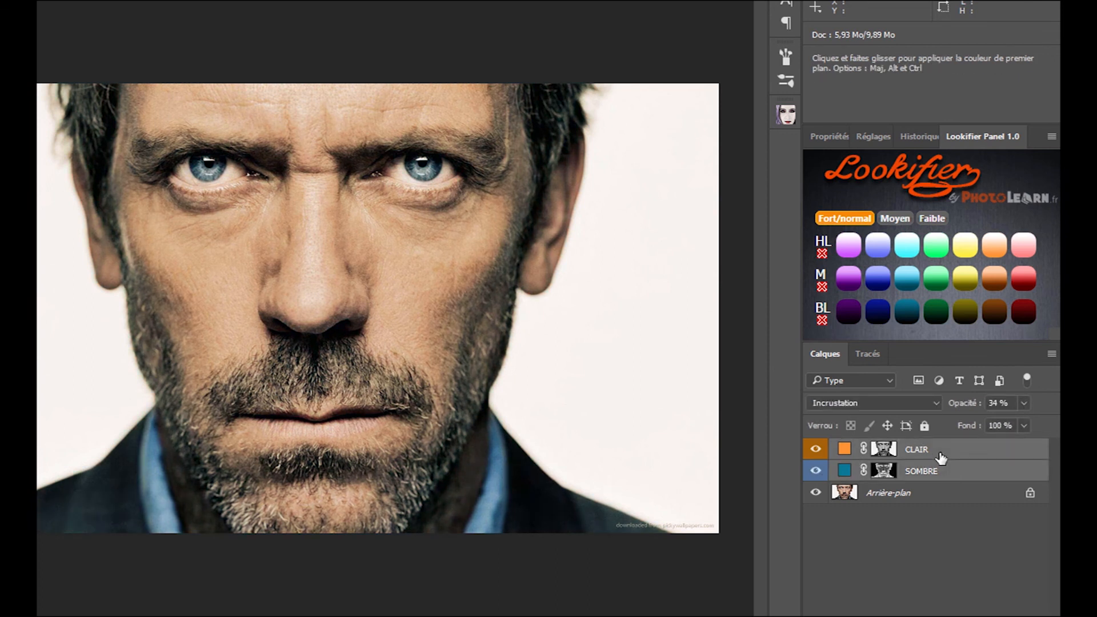
# Try purple, green and brown in turn for the portrait's dark tones with the Lookifier, and remove the highlight tint
pyautogui.click(847, 315)
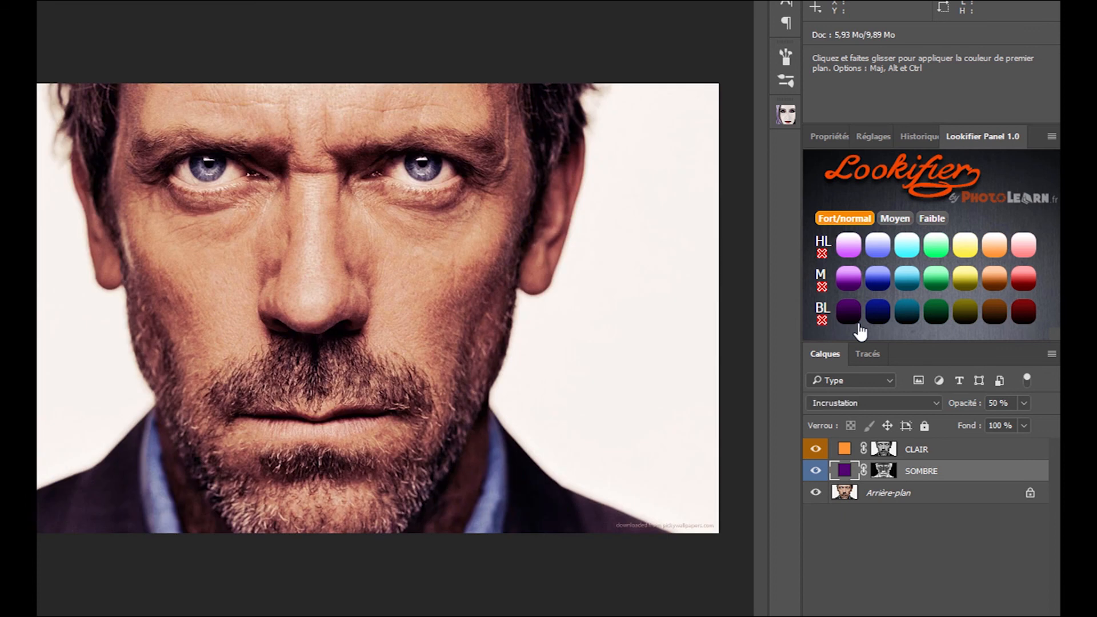
pyautogui.click(933, 315)
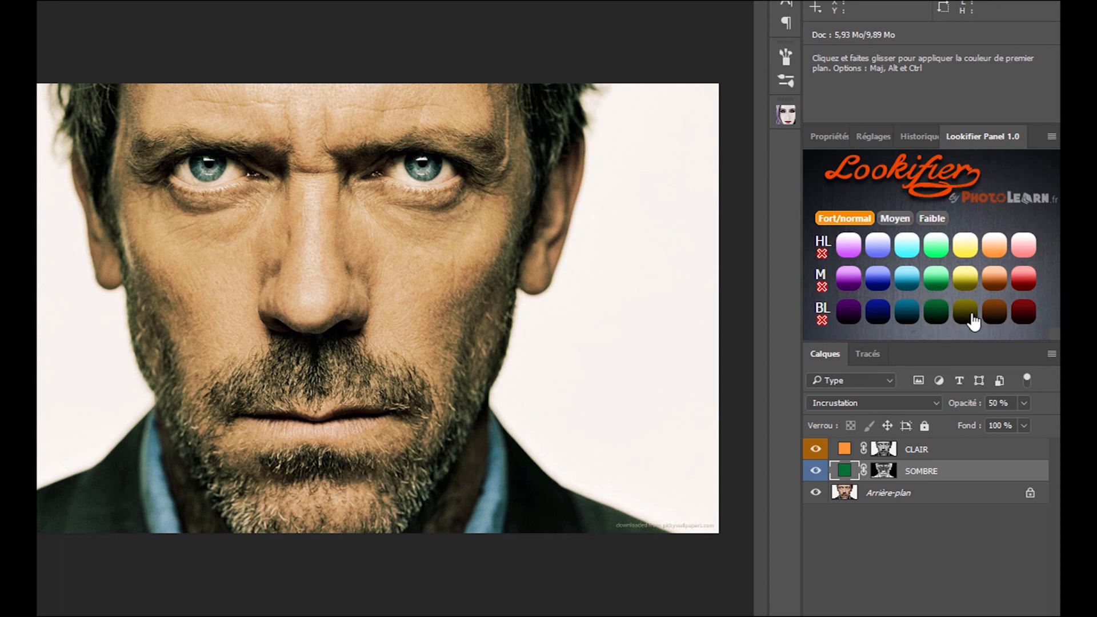
pyautogui.click(996, 313)
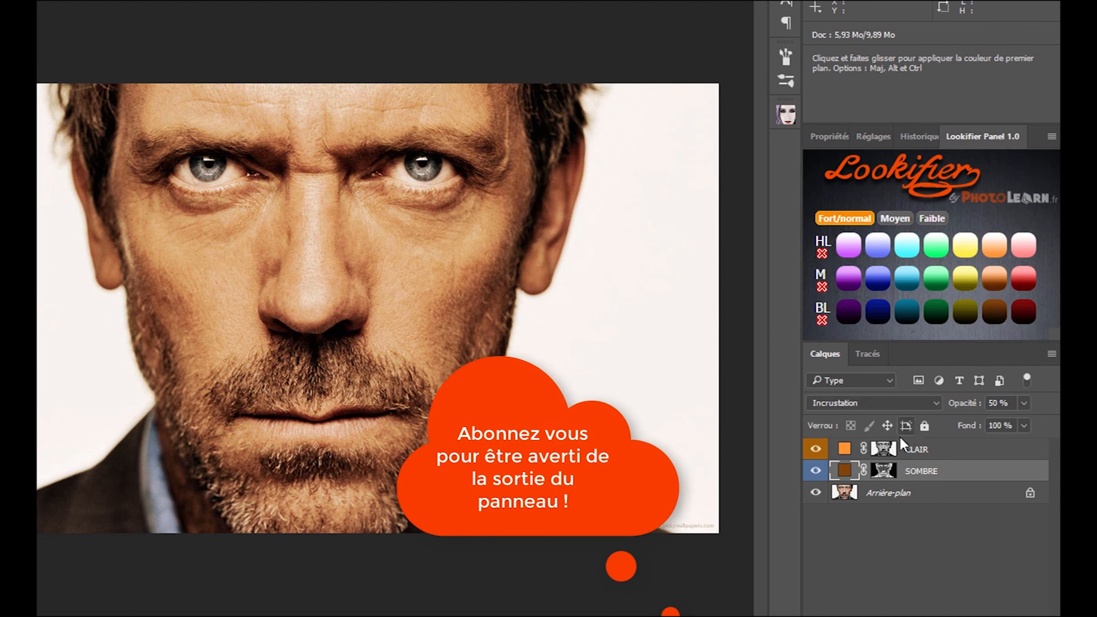
pyautogui.click(821, 254)
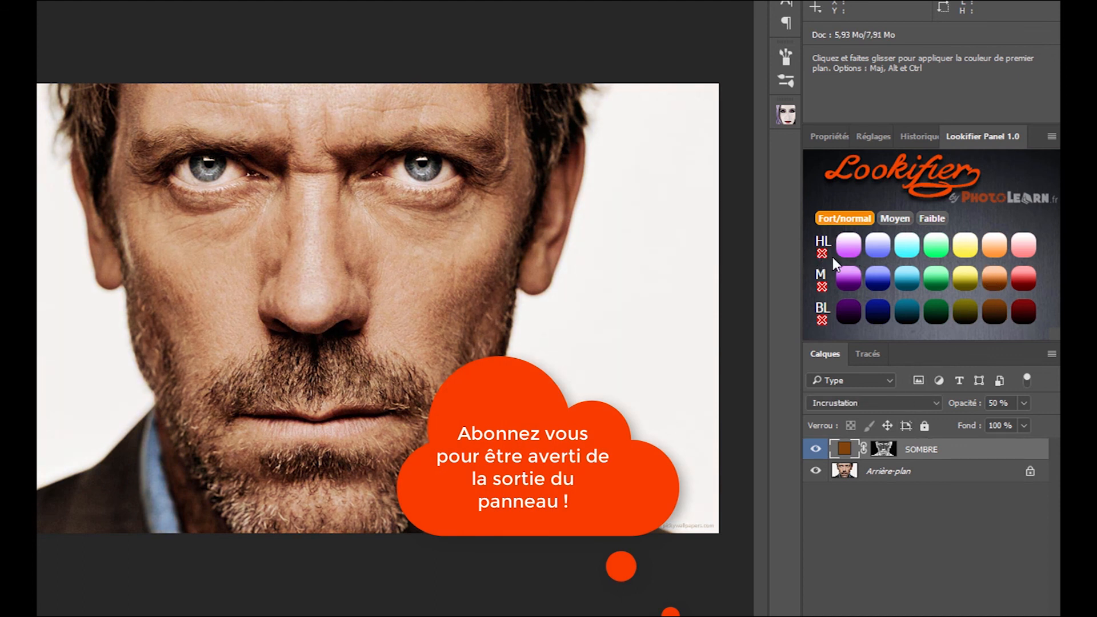